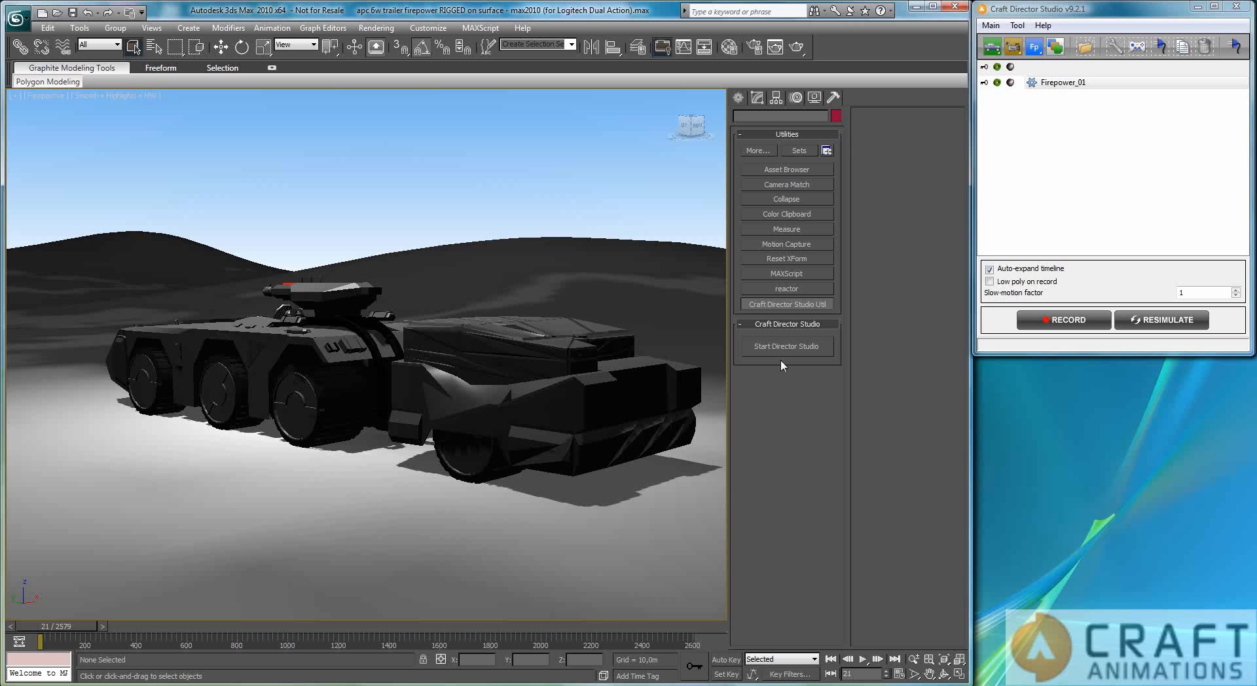
Step: Start Director Studio, record a drive of the armoured vehicle with its trailer and turret to about frame 590, and return to the timeline's start
left_click(783, 347)
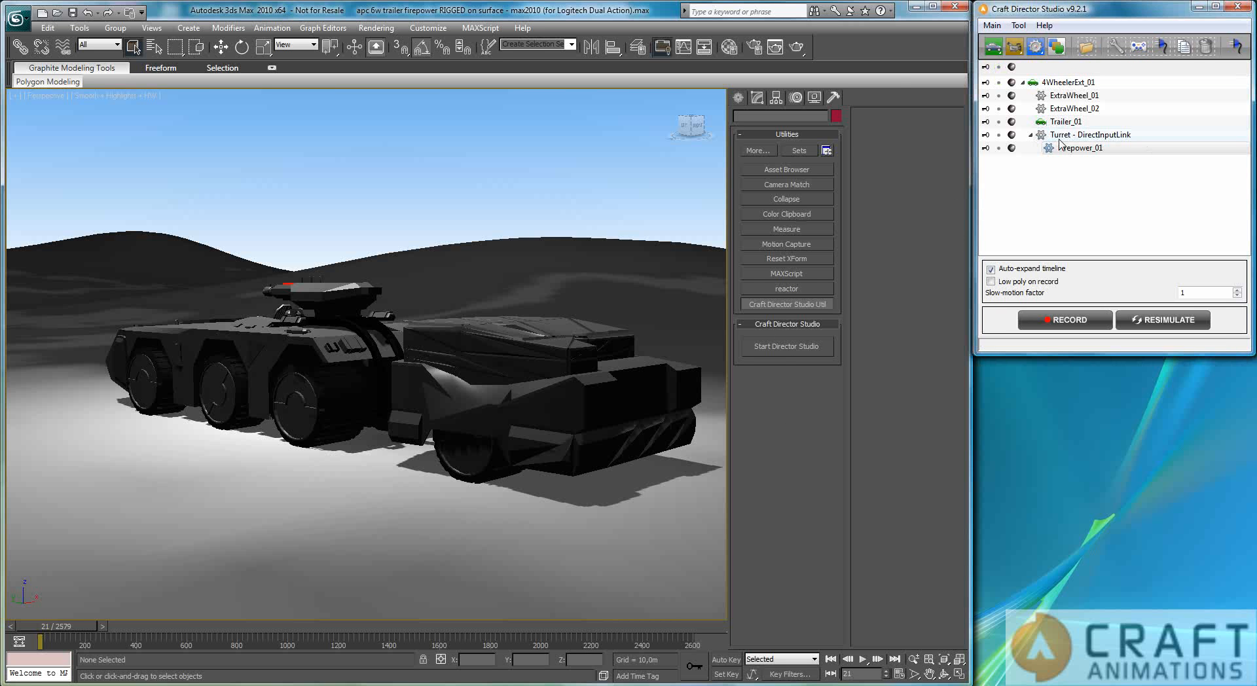
left_click(1064, 323)
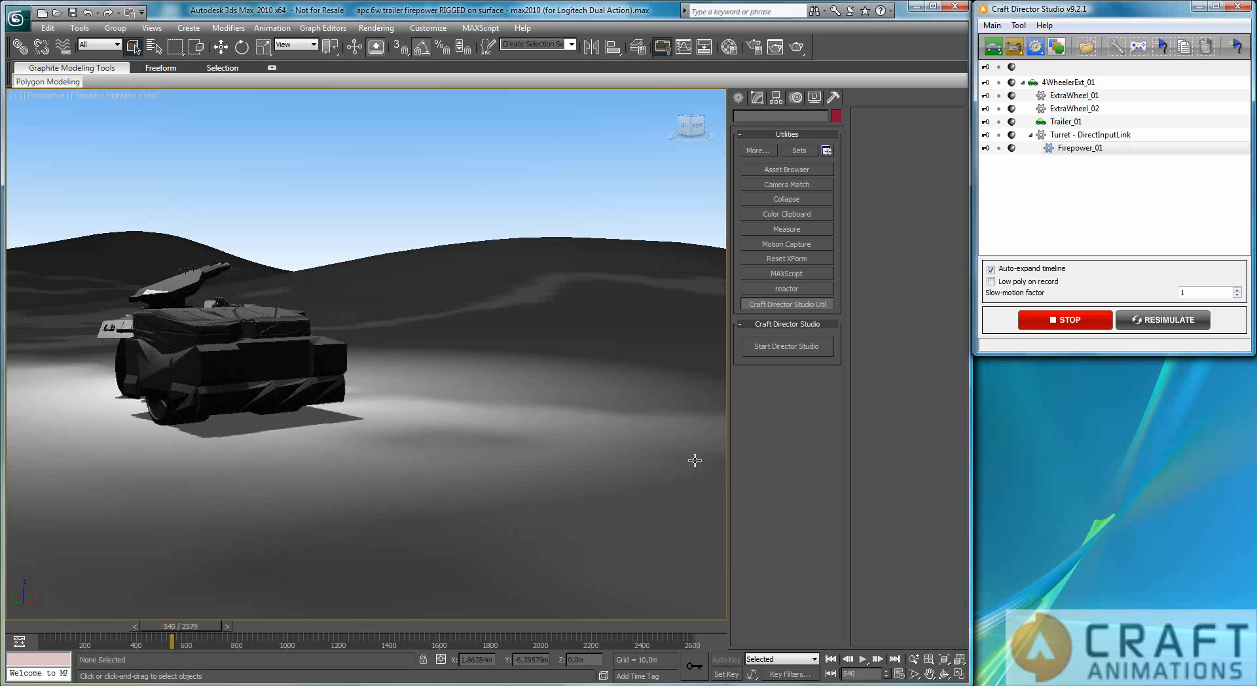
left_click(1070, 320)
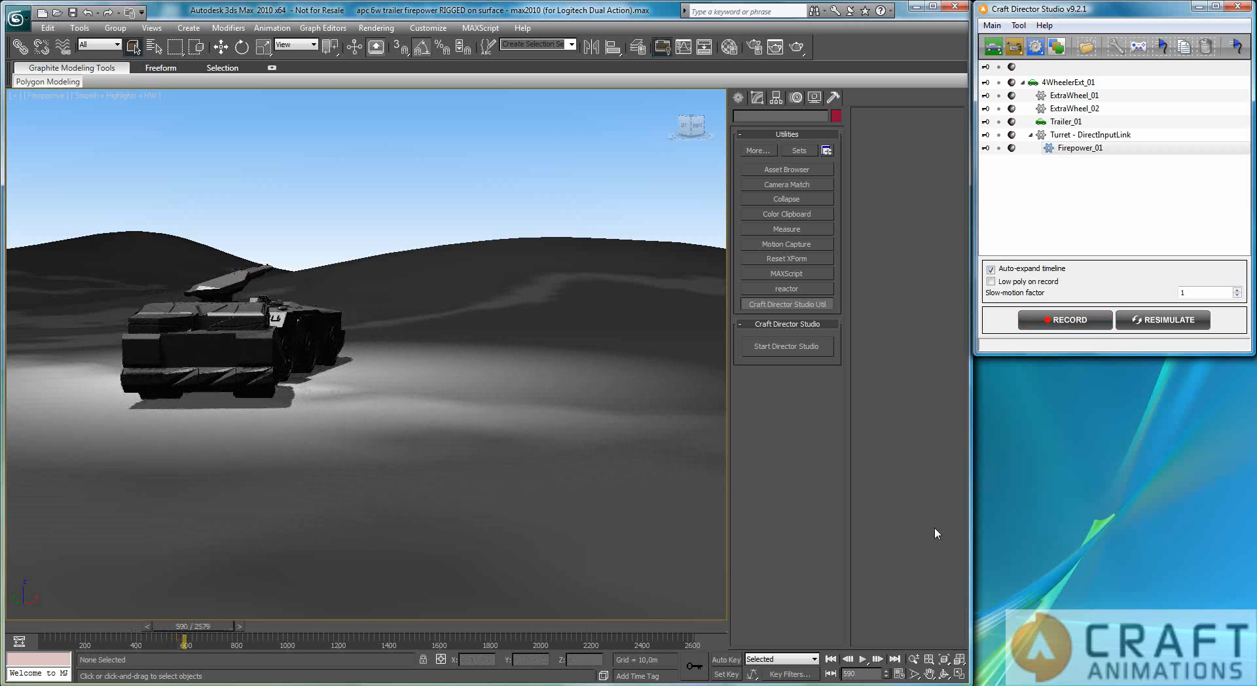
left_click(830, 658)
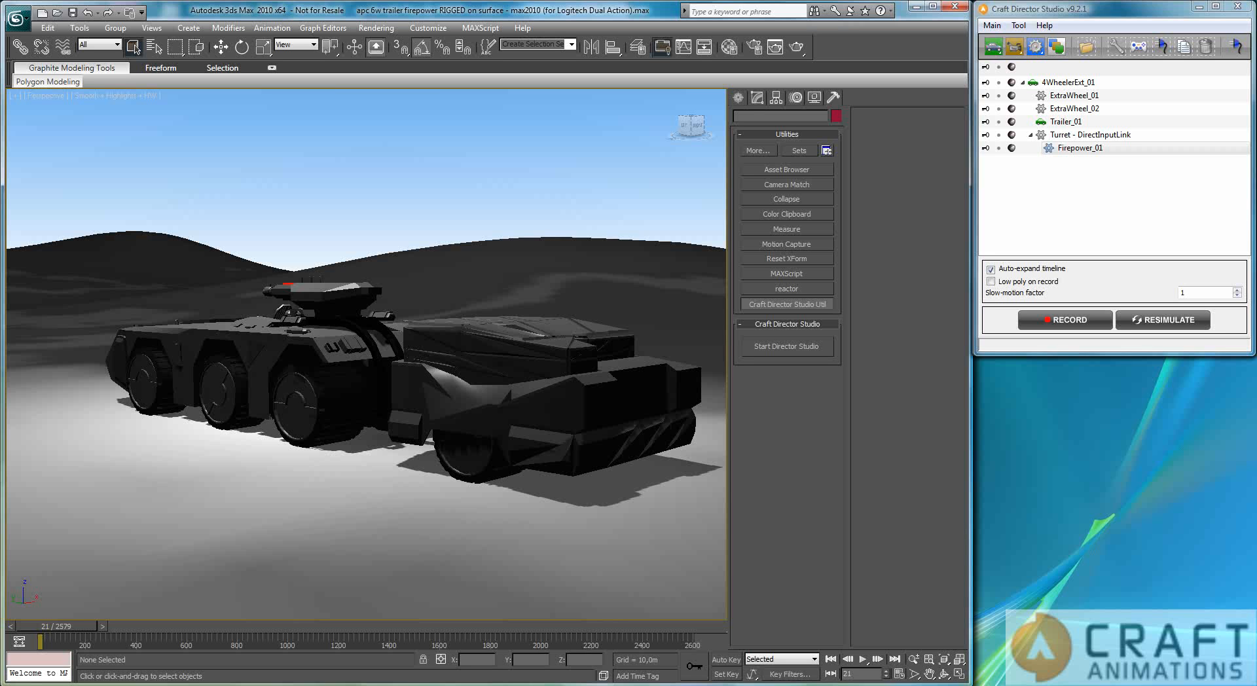
Step: Select 4WheelerExt_01, record the stationary vehicle turning and firing its turret to about frame 333, and return to the timeline's start
left_click(1067, 82)
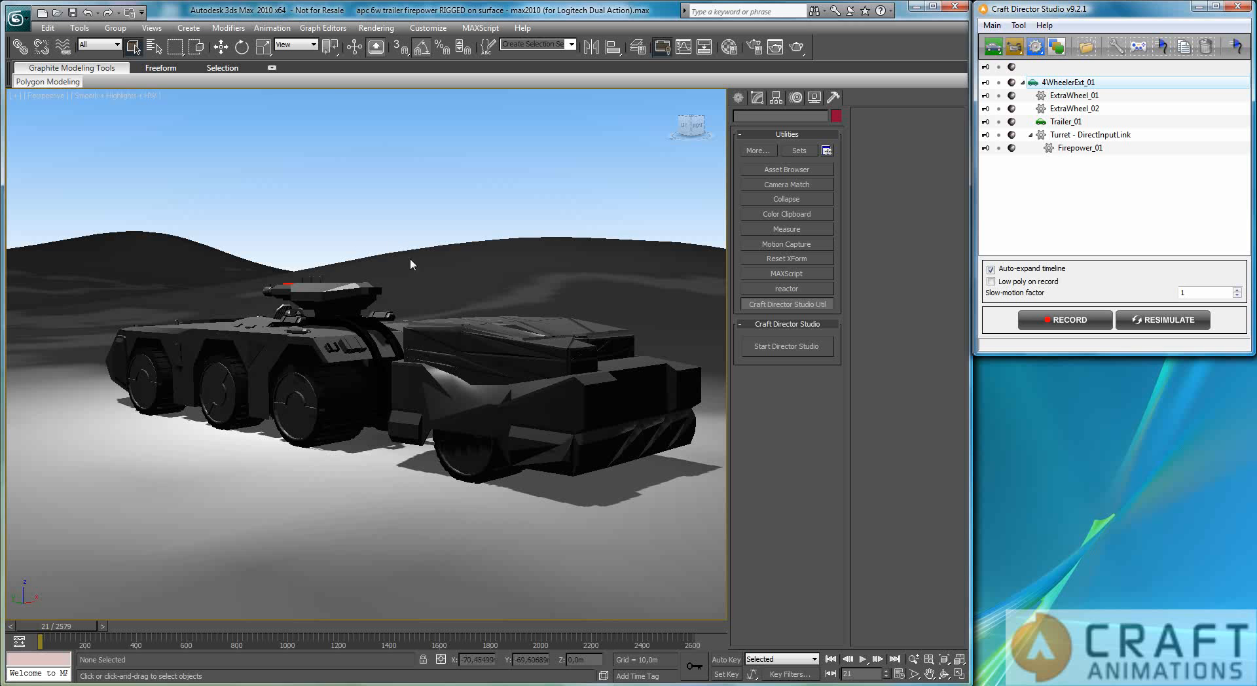
left_click(1042, 323)
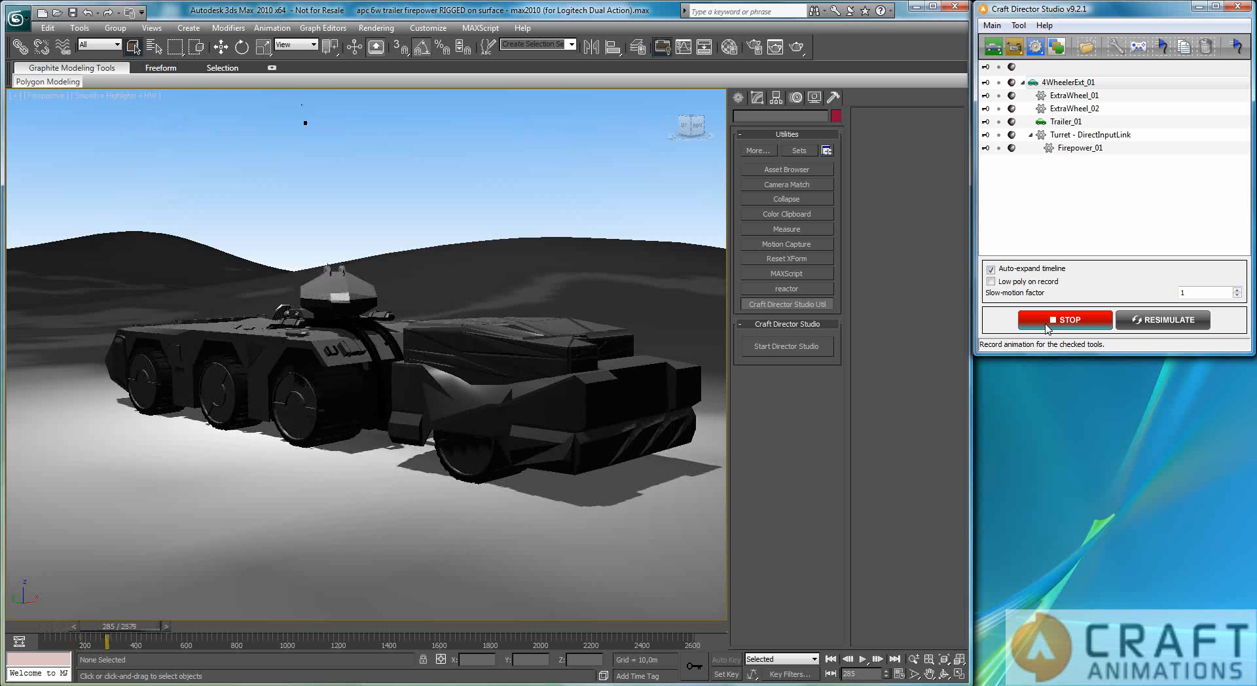
left_click(1046, 326)
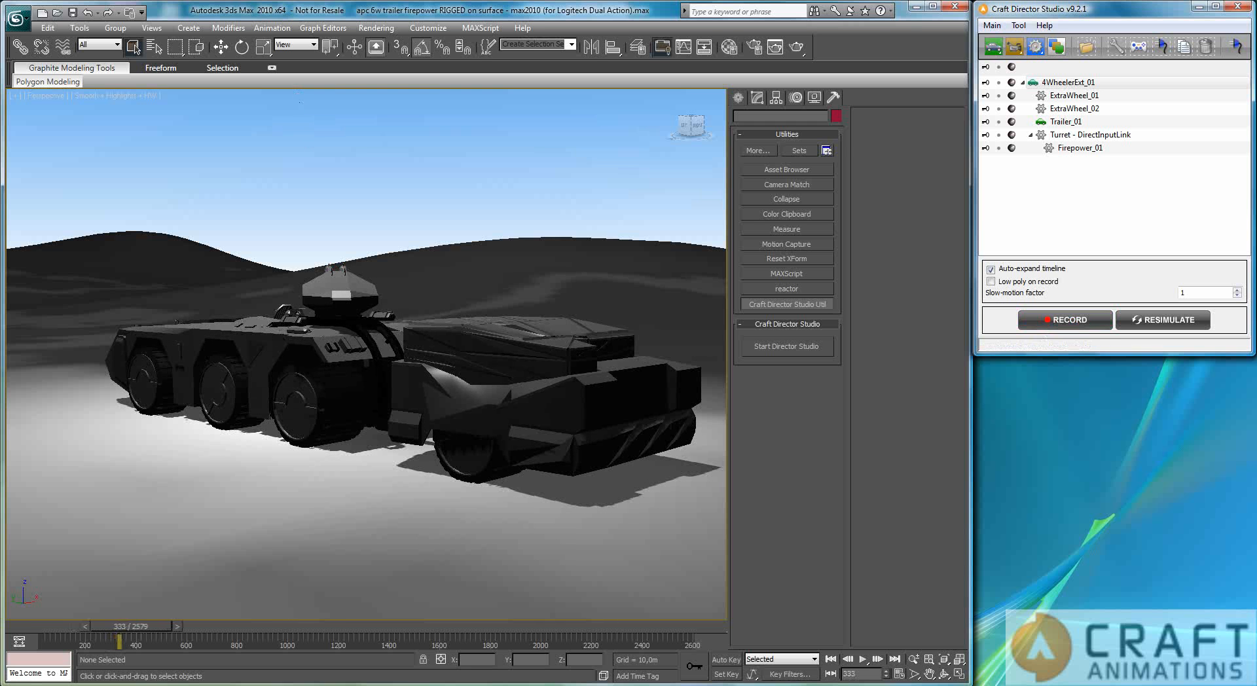
left_click(830, 658)
Step: Open the input settings of 4WheelerExt_01 and switch all tools from high-poly to low-poly display
left_click(1075, 84)
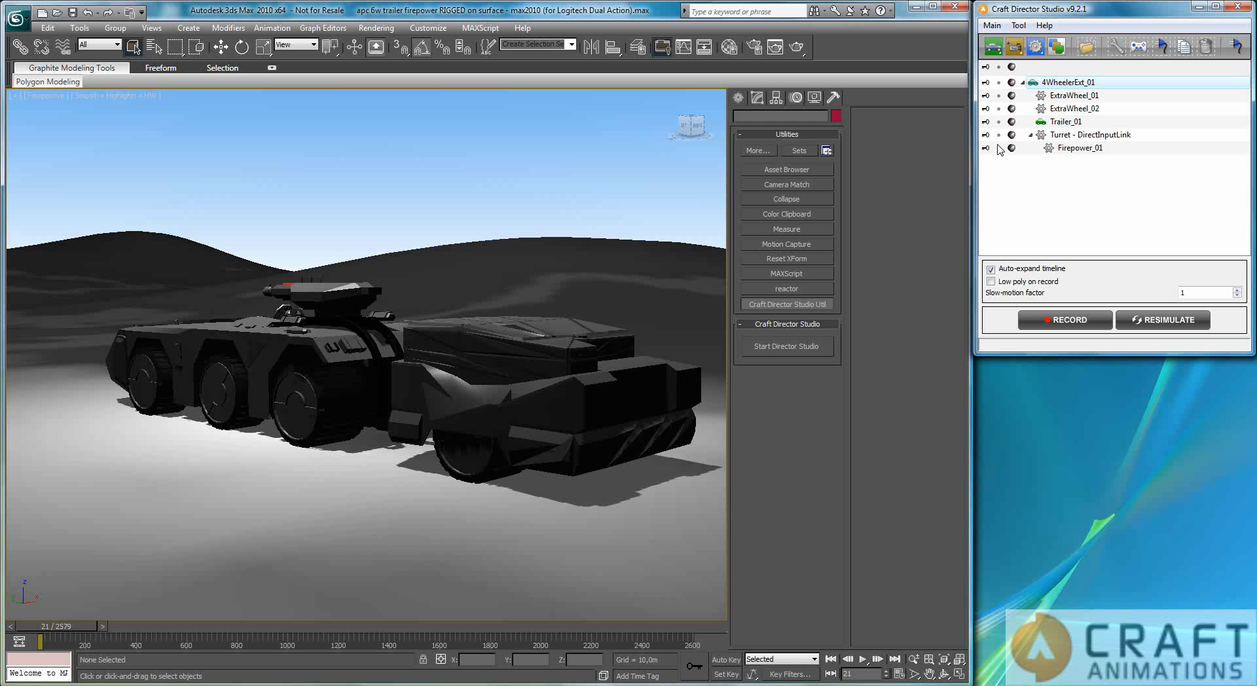
left_click(1139, 51)
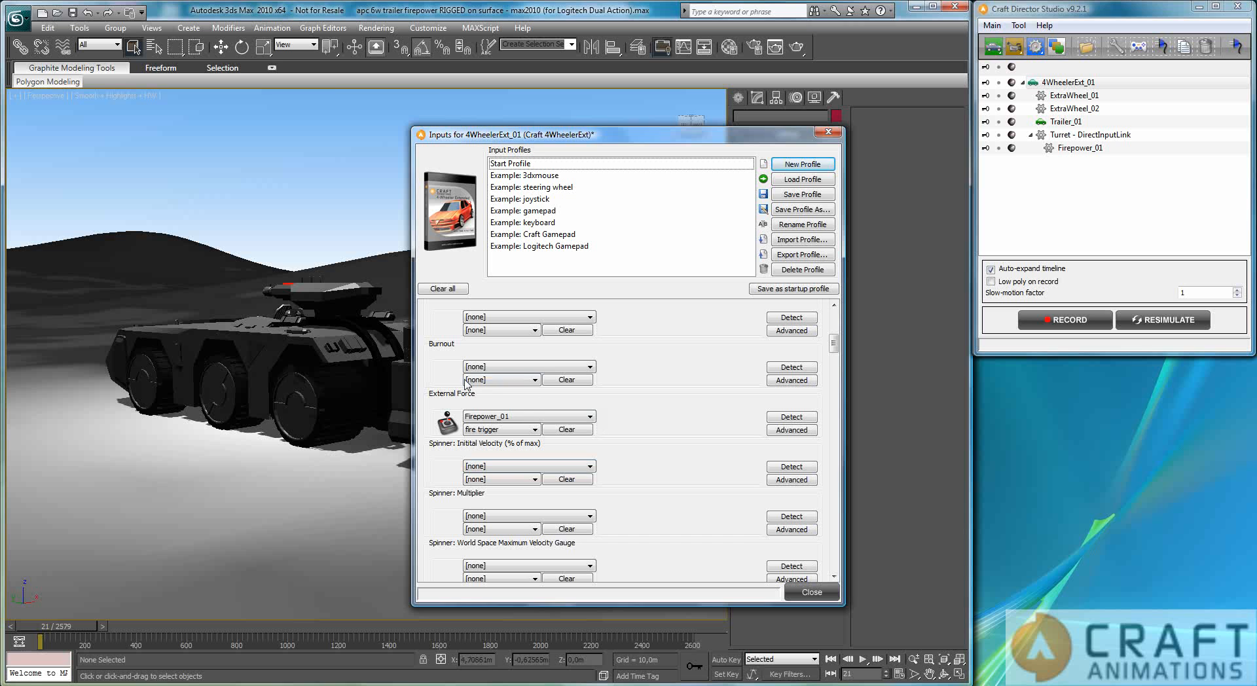
left_click(1012, 67)
left_click(999, 68)
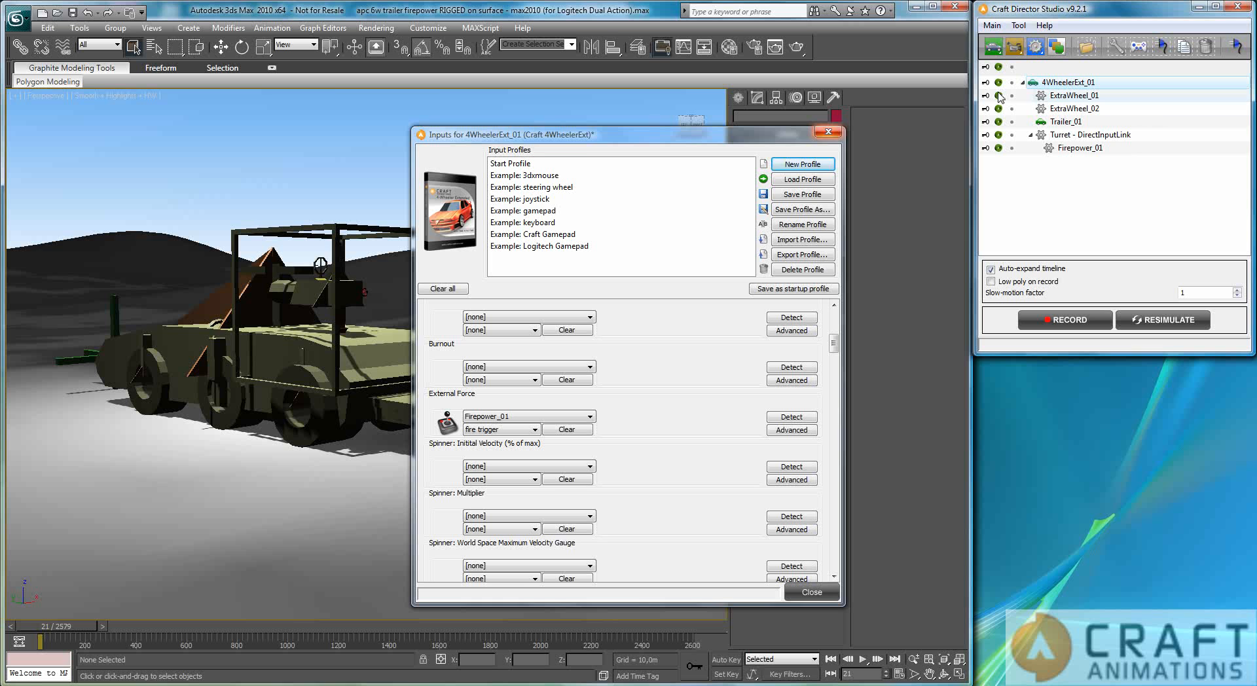
Step: Hide the low-poly meshes of Firepower_01 and the Turret, and select the vehicle's external force arrow
left_click(998, 148)
left_click(306, 288)
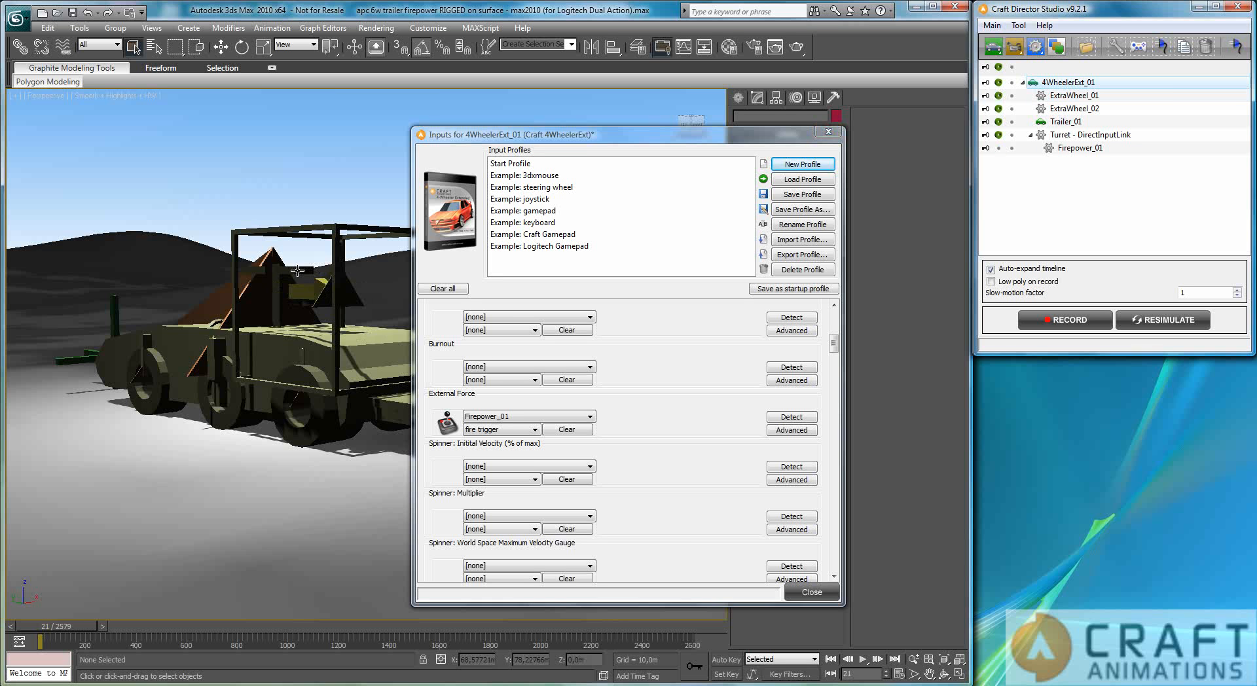
middle_click_drag(205, 378, 86, 389, "alt")
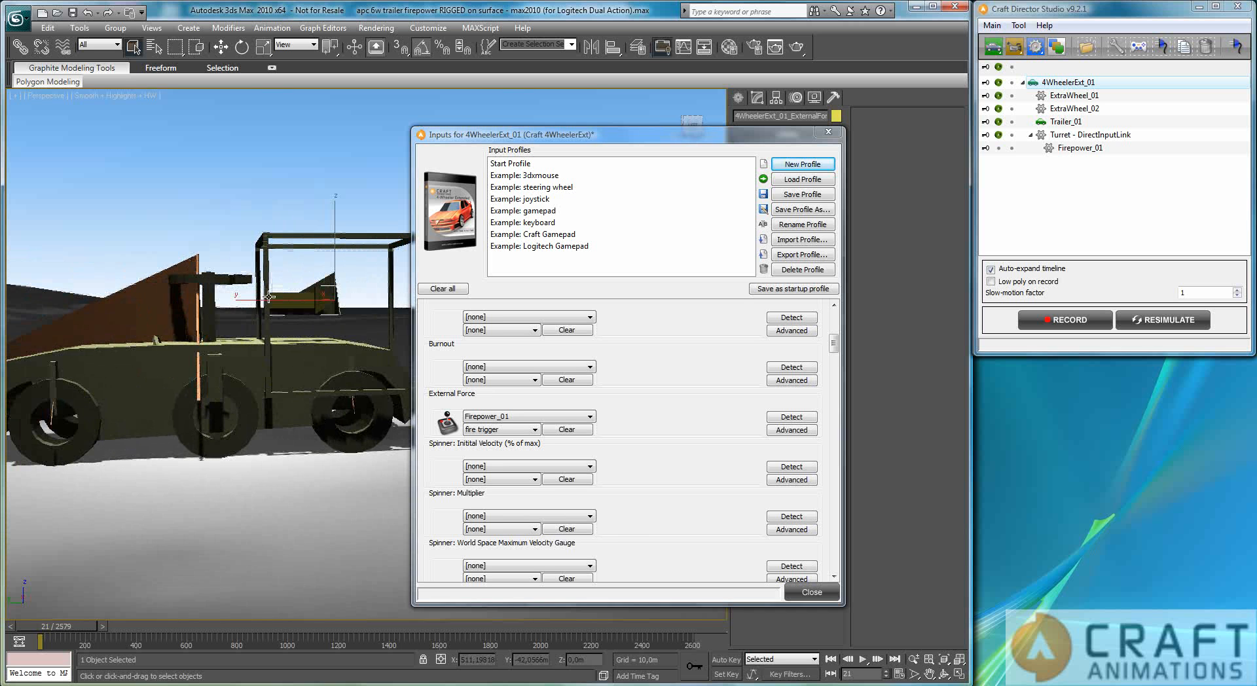
key("alt")
left_click(1000, 135)
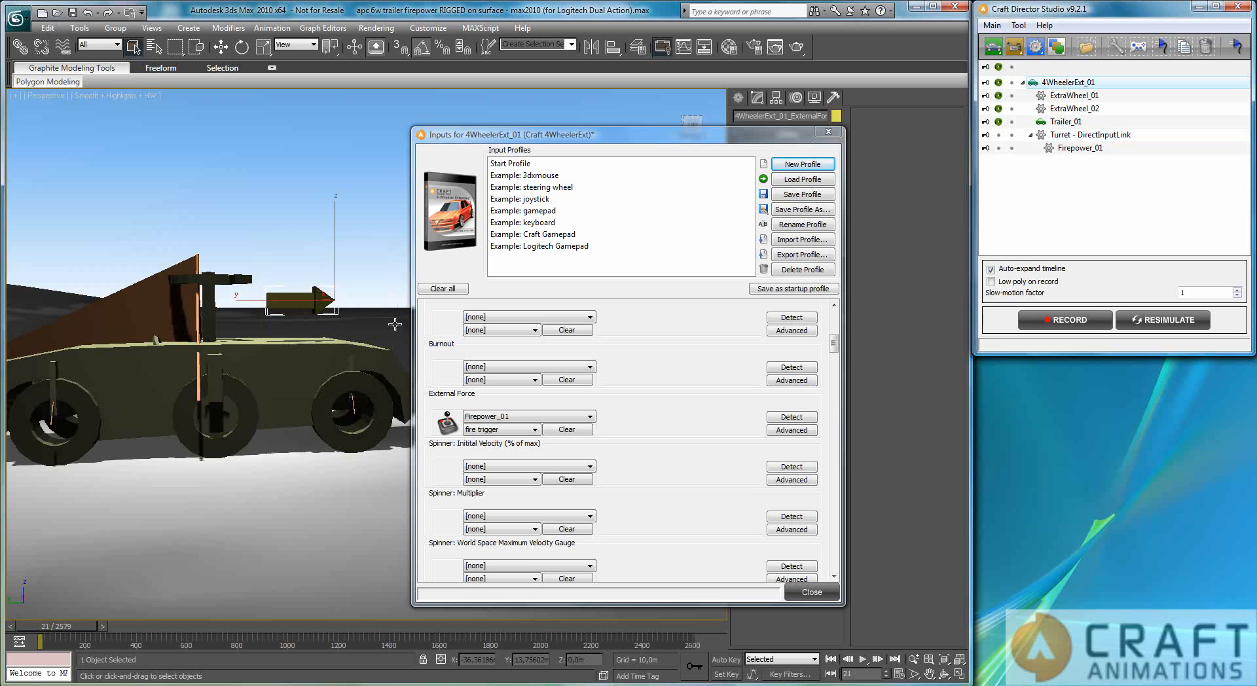
Step: Record the external force arrow's motion to about frame 331 and rewind the timeline
left_click(1100, 319)
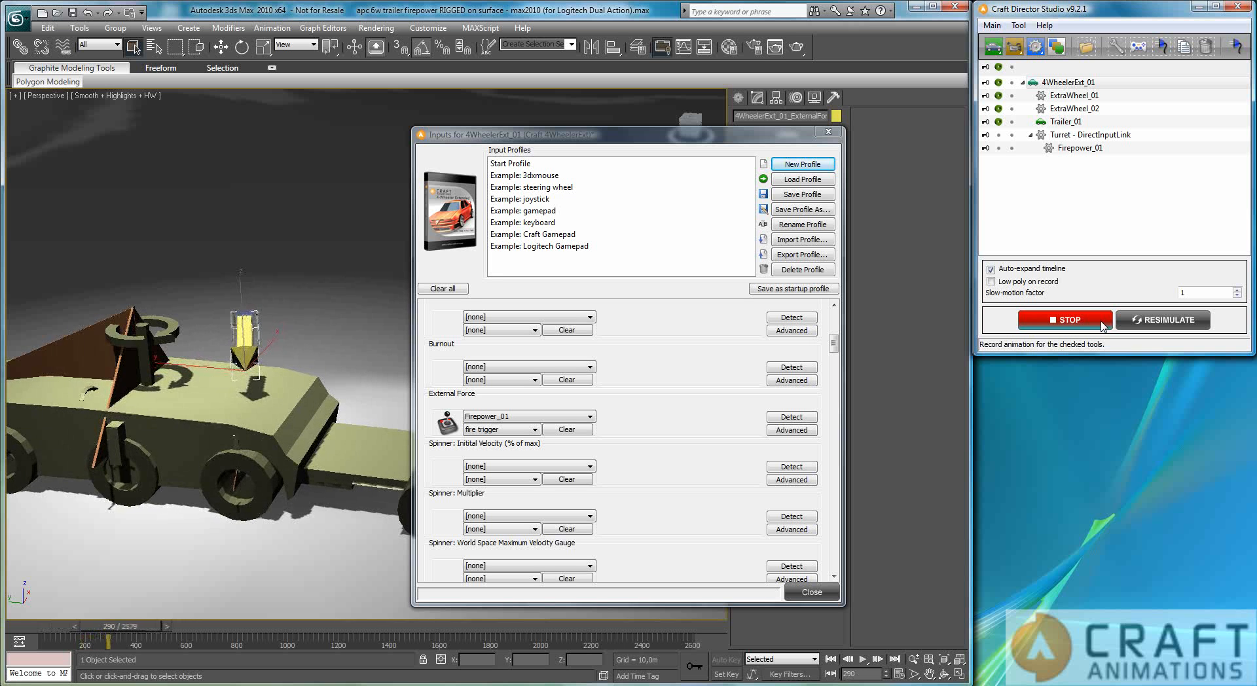
left_click(1103, 321)
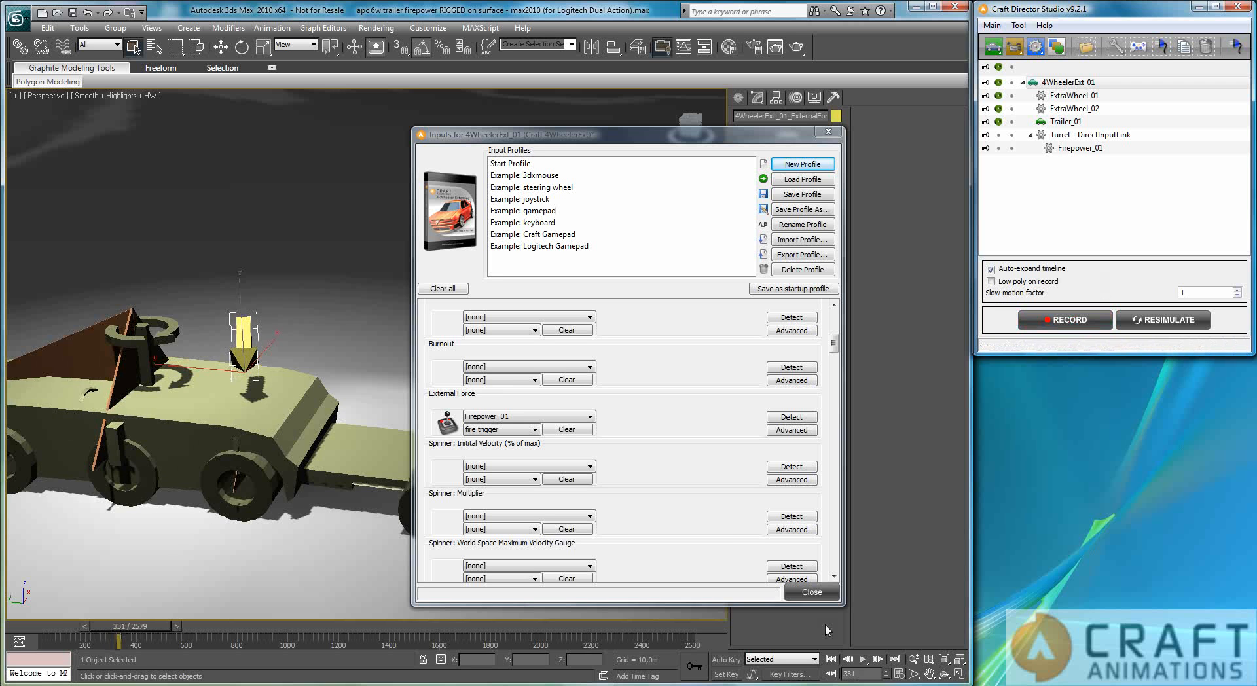
left_click(833, 660)
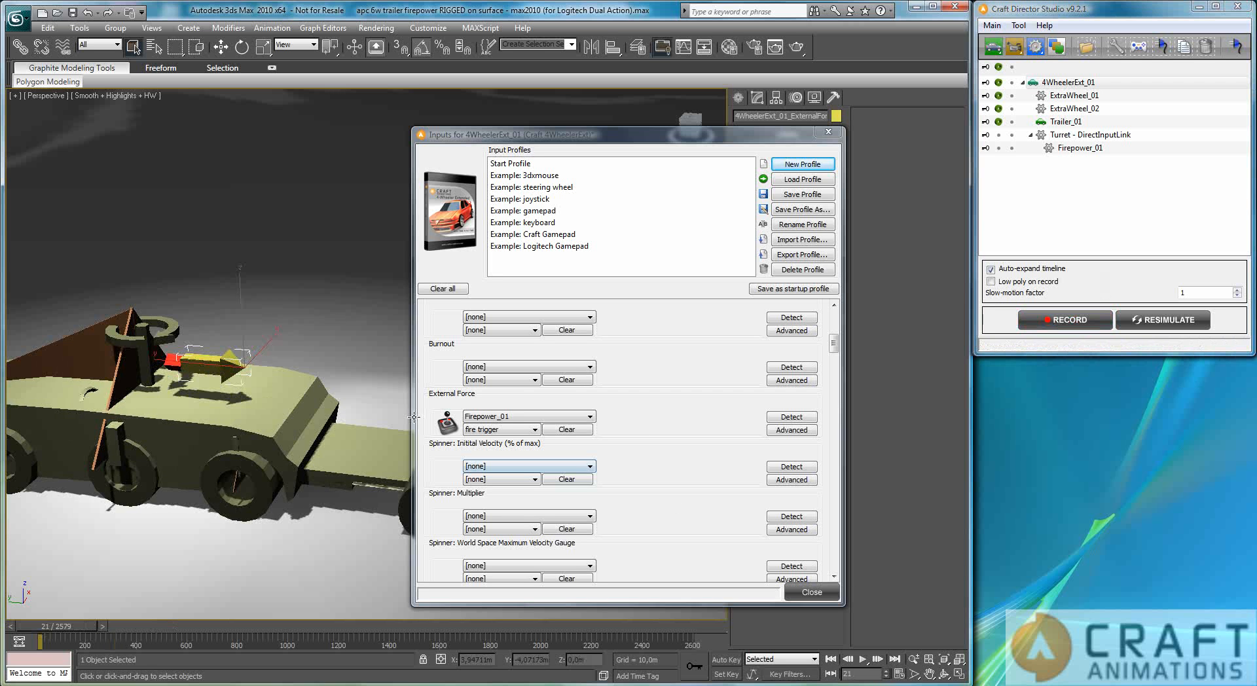
Step: Assign Firepower_01's fire trigger as the External Force input of 4WheelerExt_01 and close the input settings
left_click(549, 419)
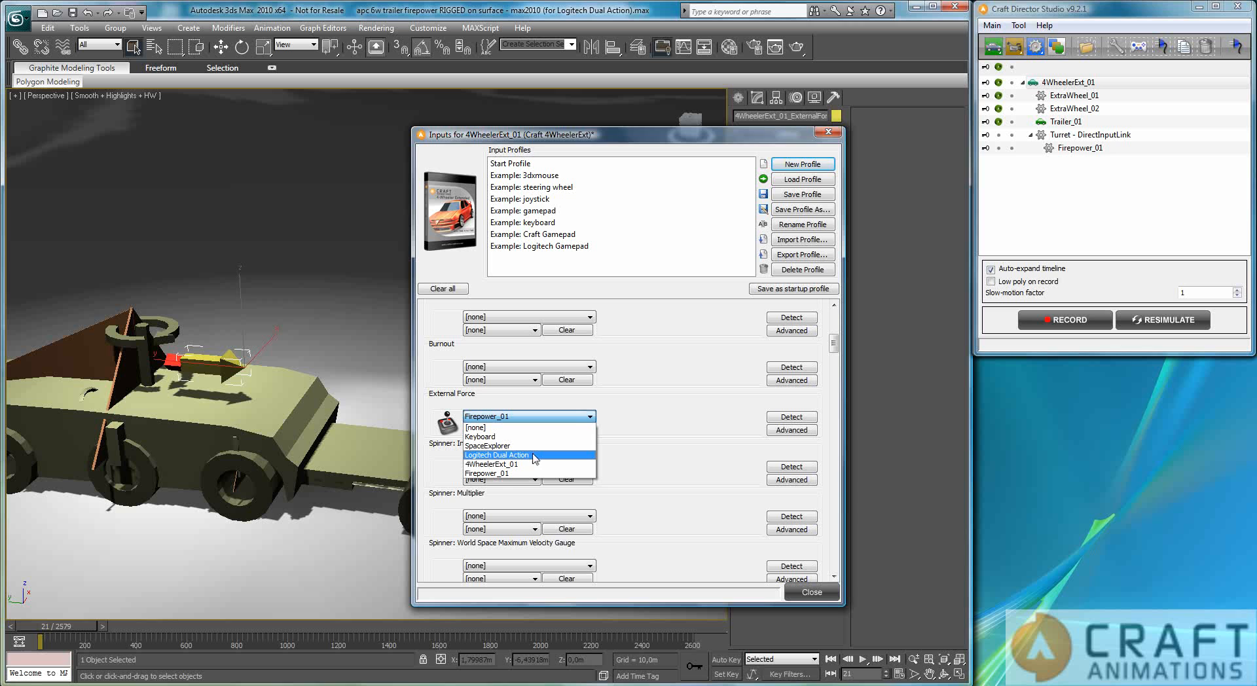
left_click(506, 473)
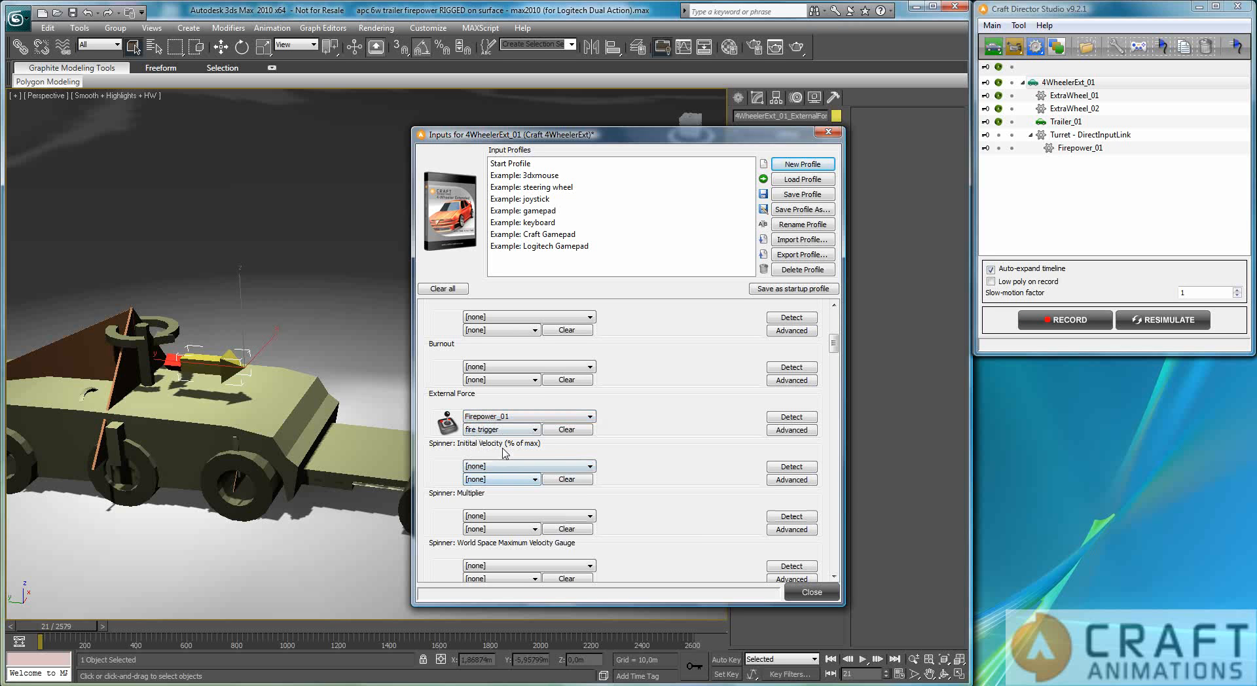
left_click(531, 430)
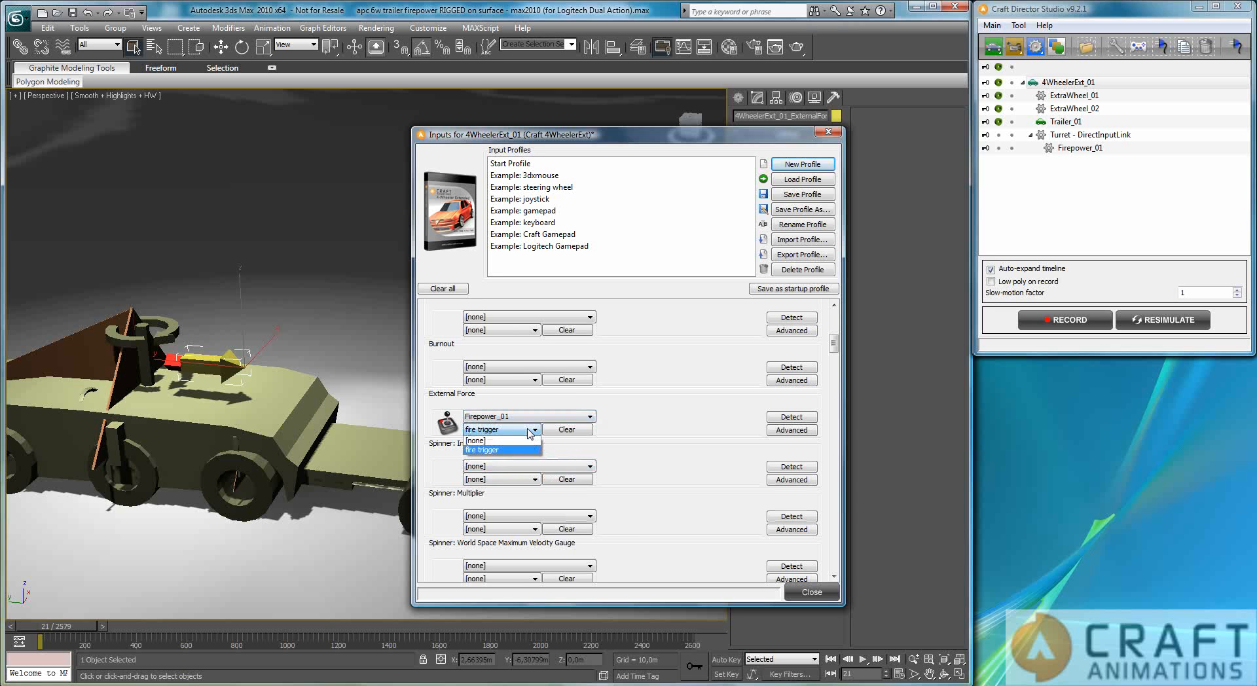
left_click(523, 452)
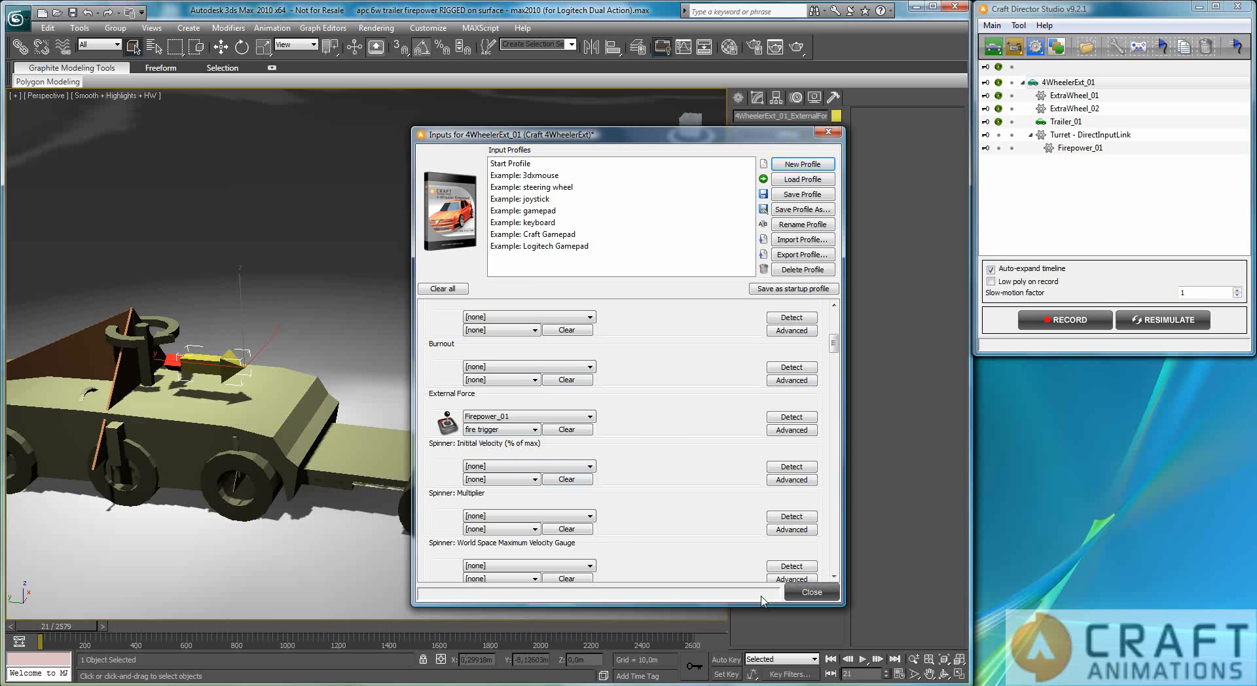
left_click(812, 593)
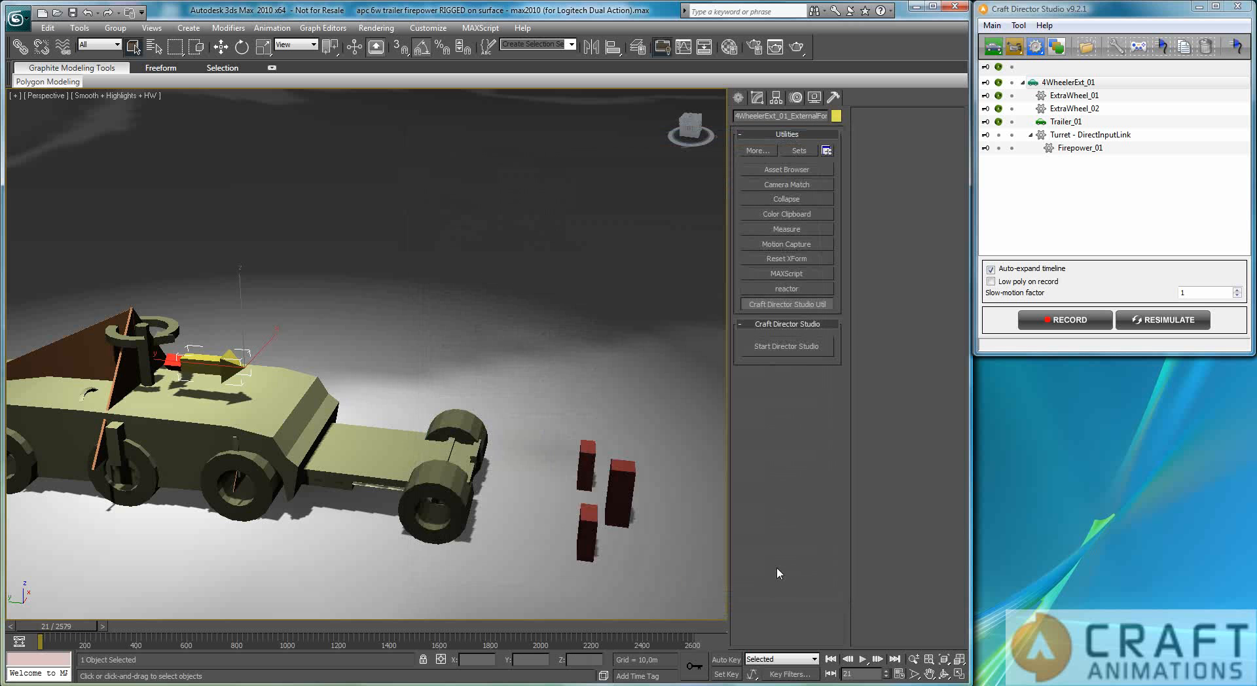
Step: Switch to the firepower tutorial scene in Maya, play the animation to check the bullets' lifetime, and return to the first frame
middle_click_drag(534, 465, 680, 484)
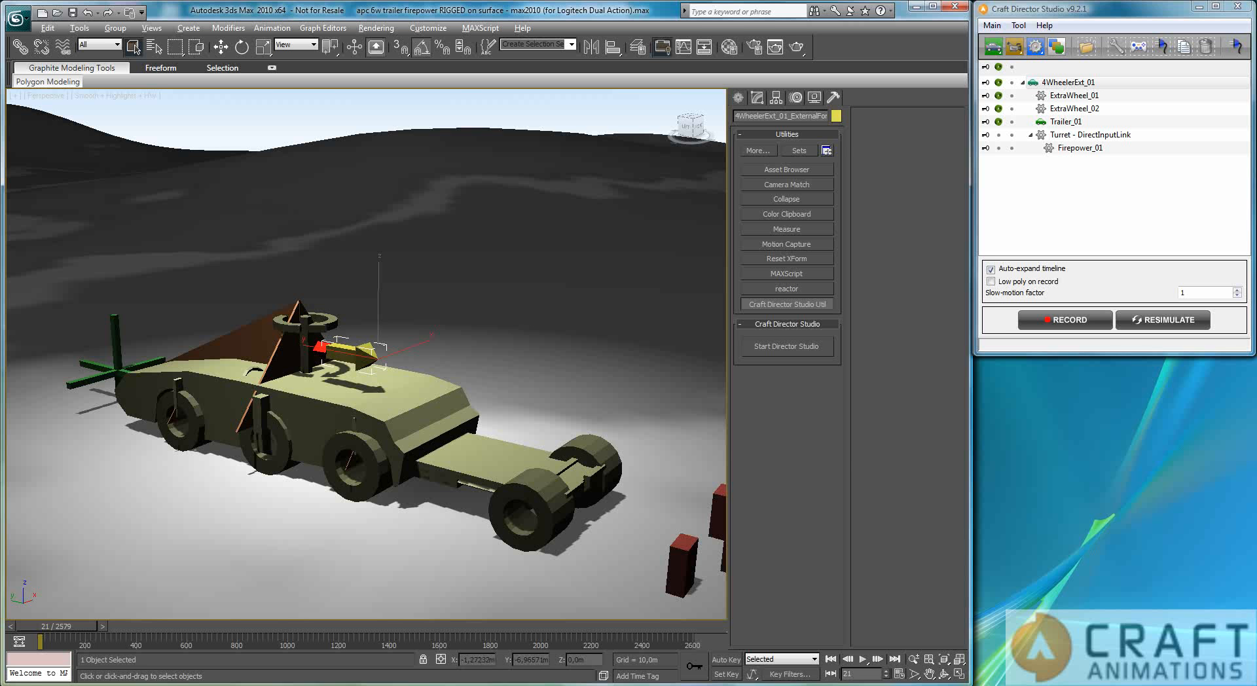
key("alt+Tab")
key("alt+Tab")
key("alt+Tab")
key("alt+Tab")
key("alt+Tab")
key("alt+Tab")
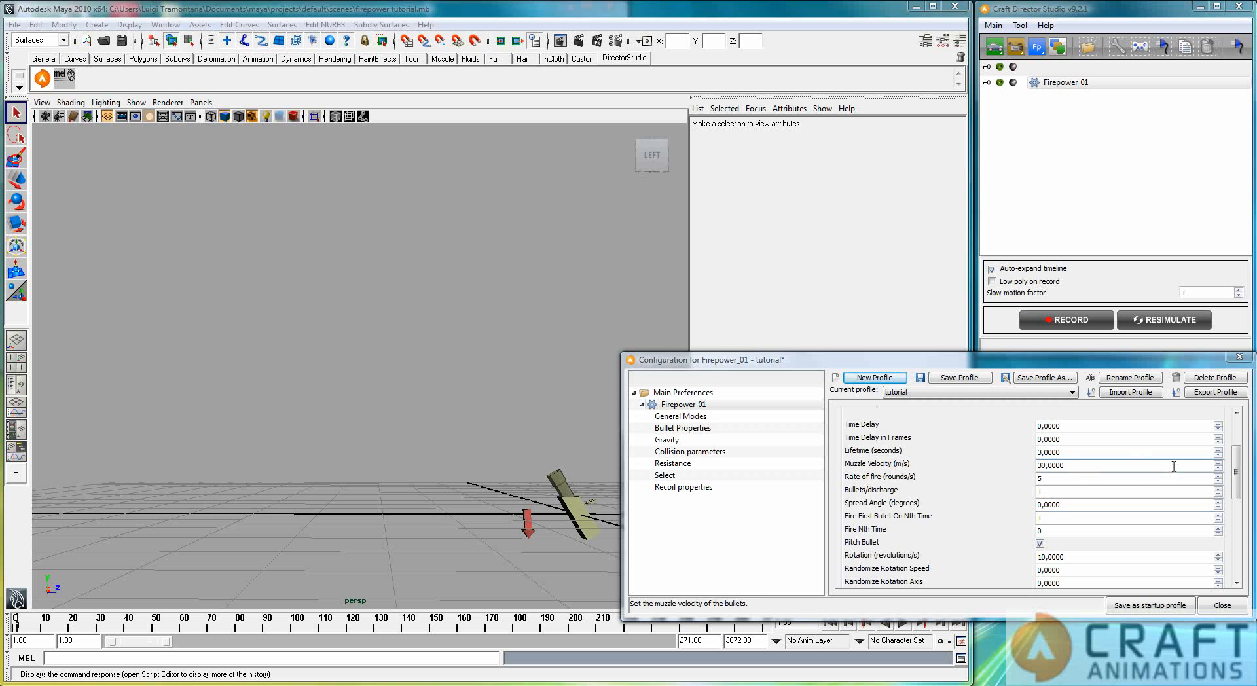
double_click(1087, 452)
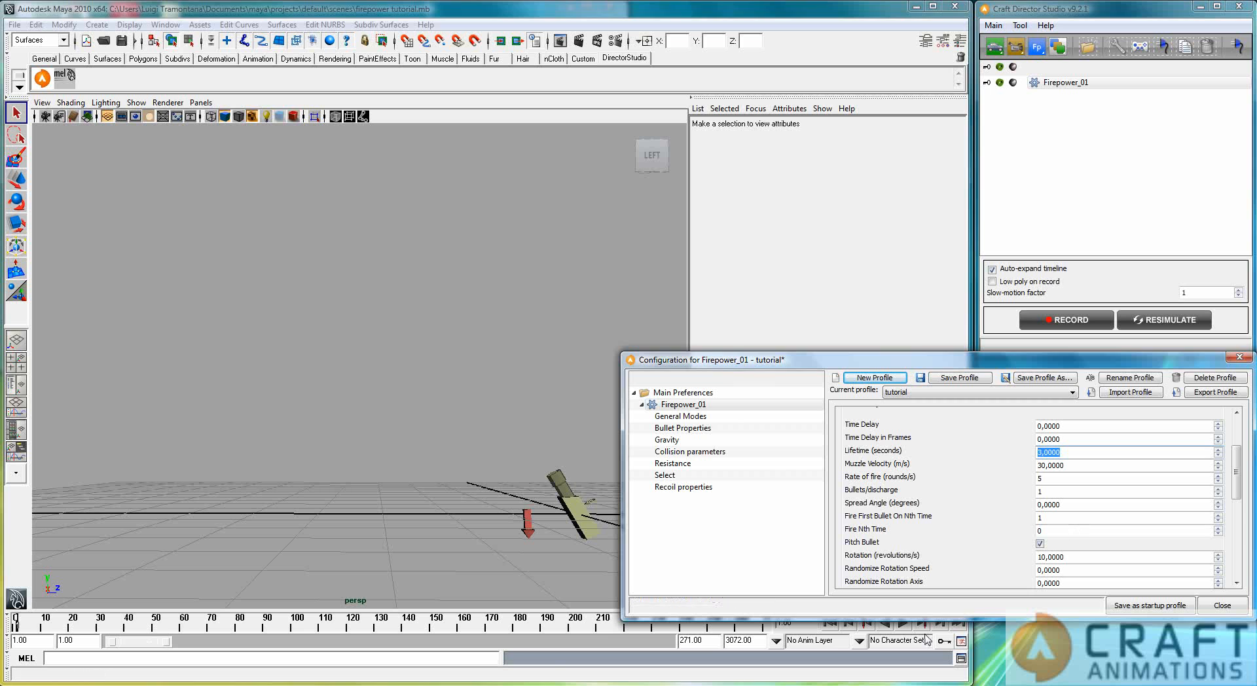
left_click(904, 627)
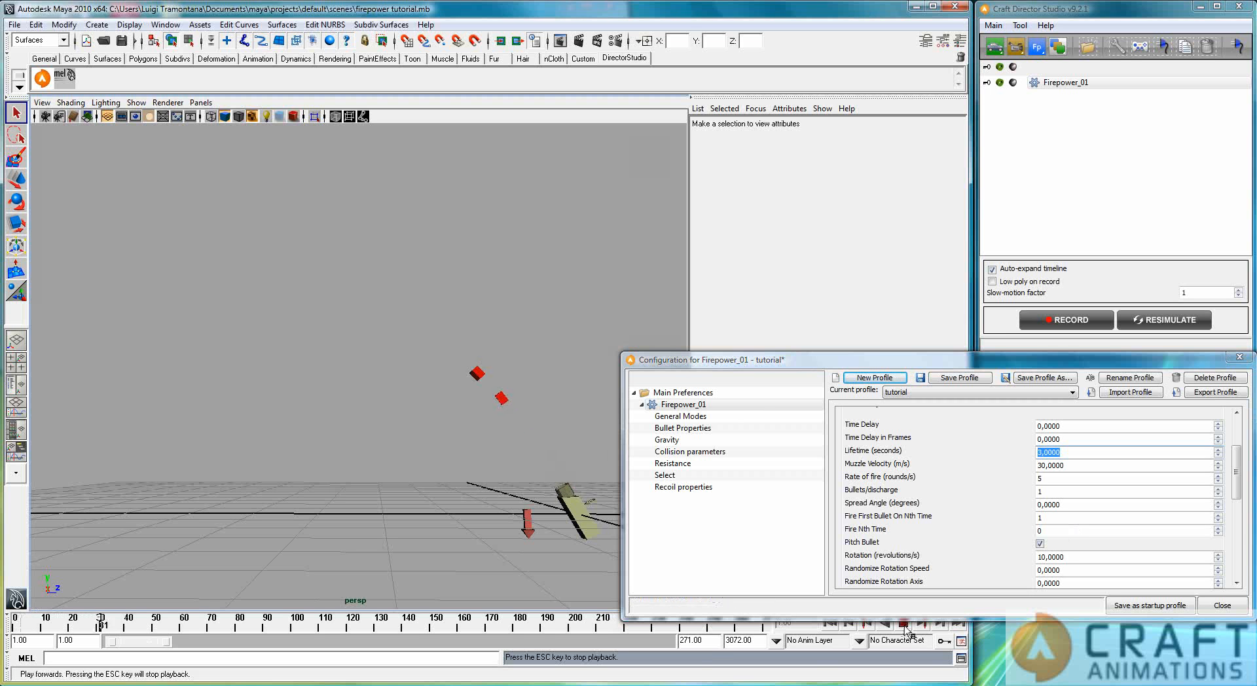
left_click(903, 624)
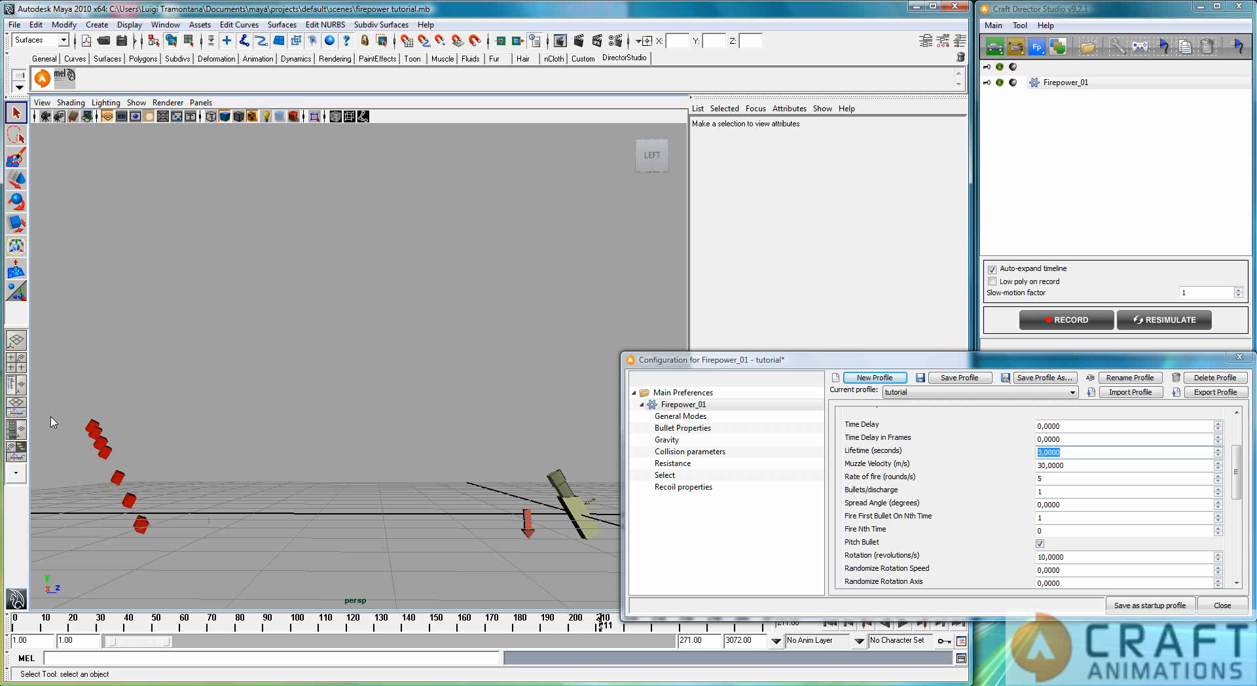
left_click(829, 626)
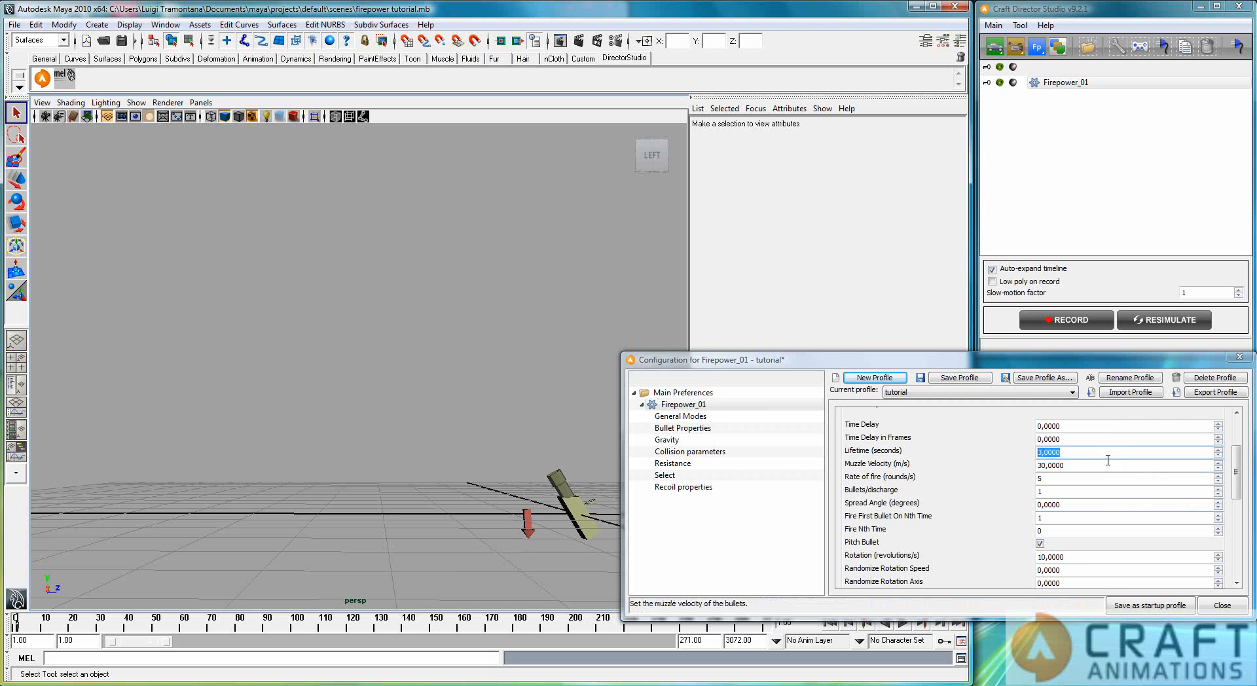
Step: Set Firepower_01's Bullets/discharge to 10 and resimulate the animation
key("Tab")
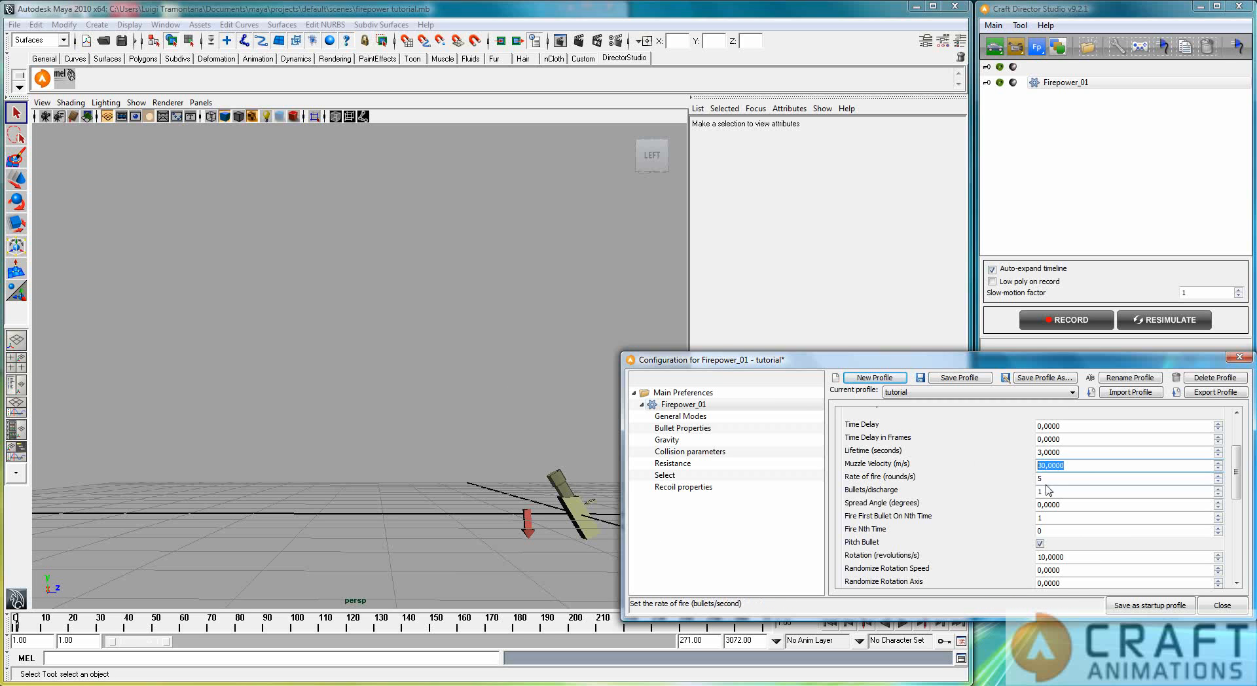
key("Tab")
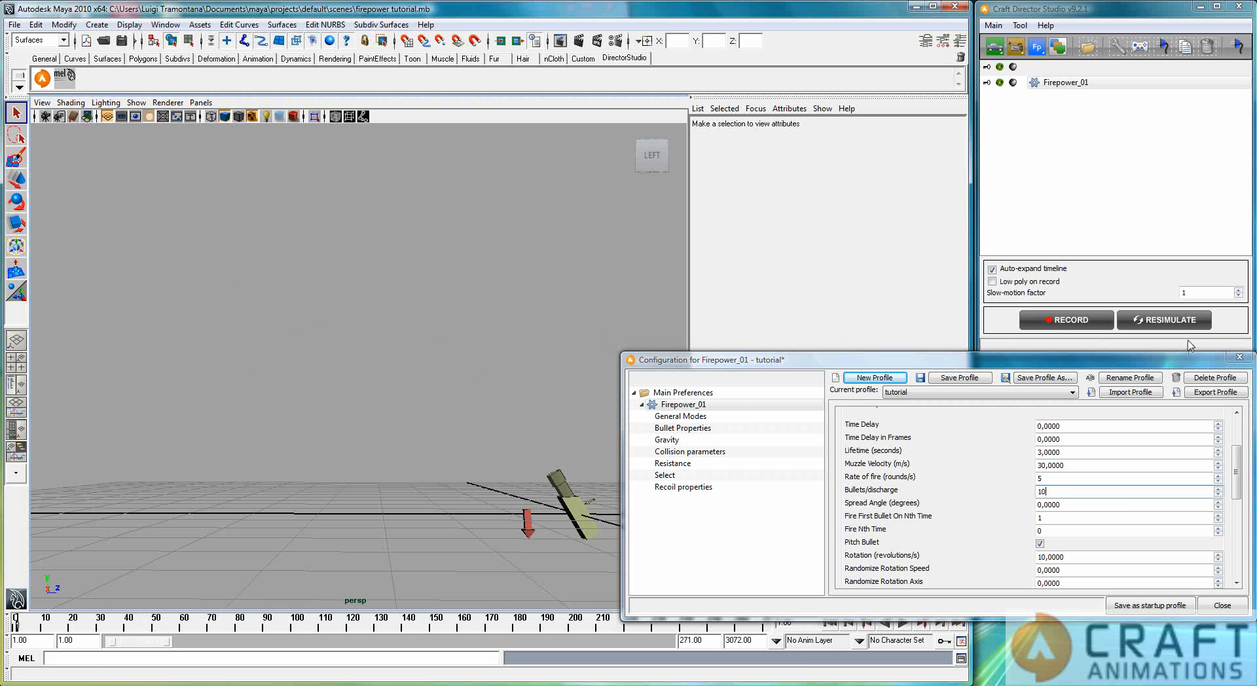
left_click(1166, 319)
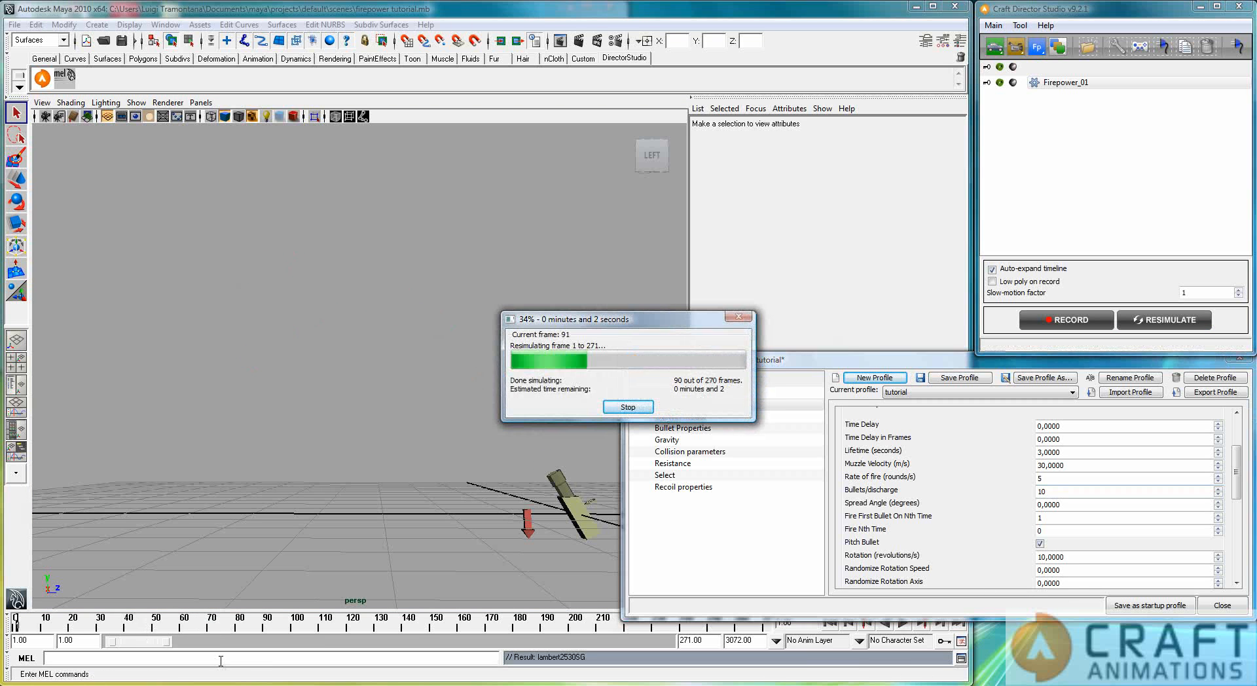
left_click(598, 418)
Step: Scrub to frame 52, examine the discharged bullets from behind the gun, and return to the first frame
left_click(21, 625)
left_click_drag(21, 626, 161, 616)
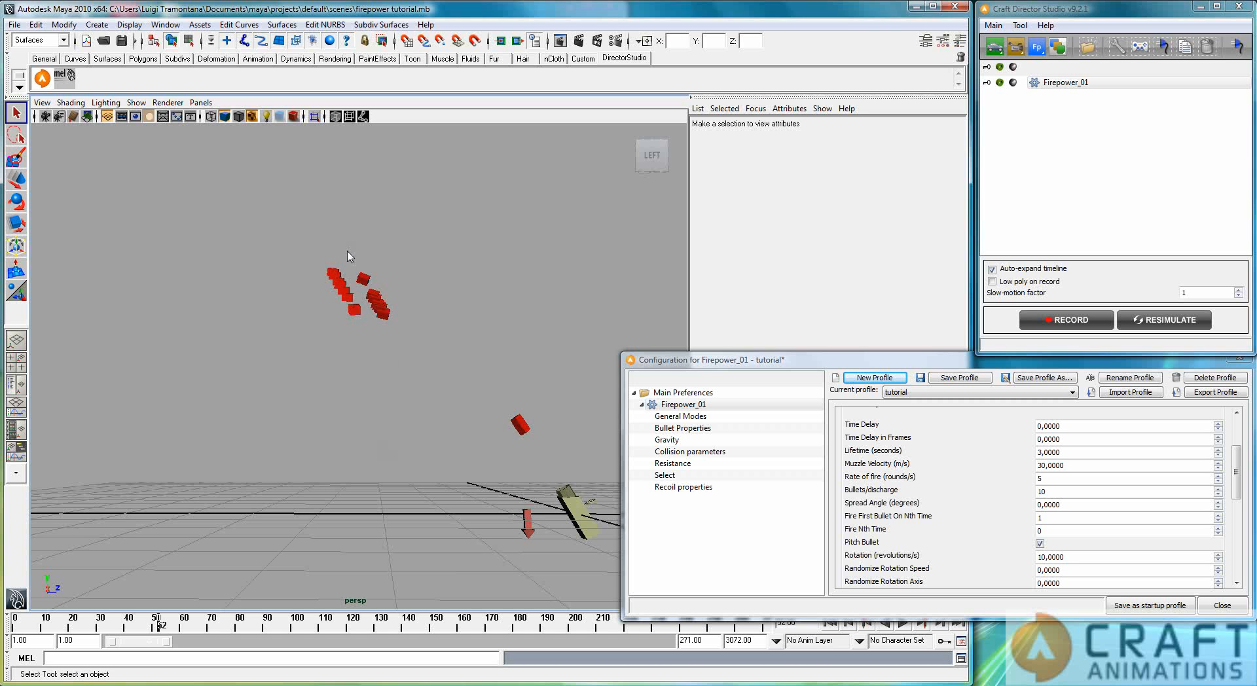
left_click_drag(436, 413, 315, 409, "alt")
right_click_drag(315, 409, 499, 337, "alt")
middle_click_drag(499, 337, 470, 347, "alt")
left_click_drag(396, 383, 425, 392, "alt")
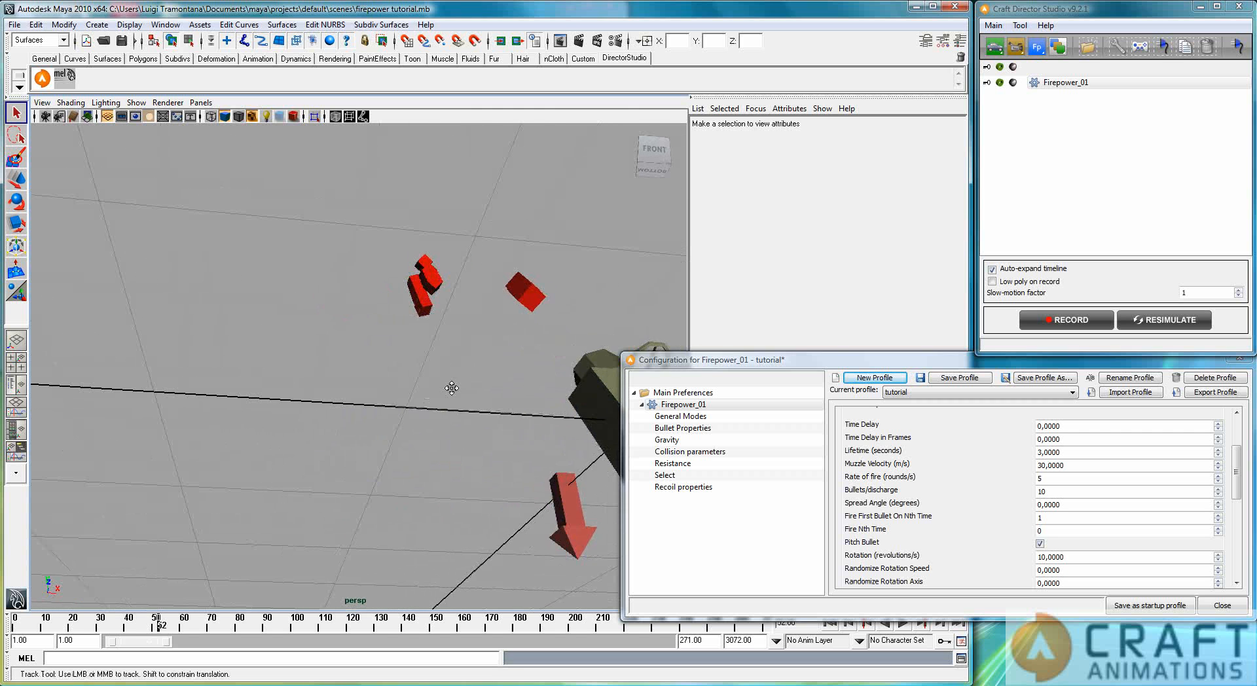
middle_click_drag(450, 388, 394, 384, "alt")
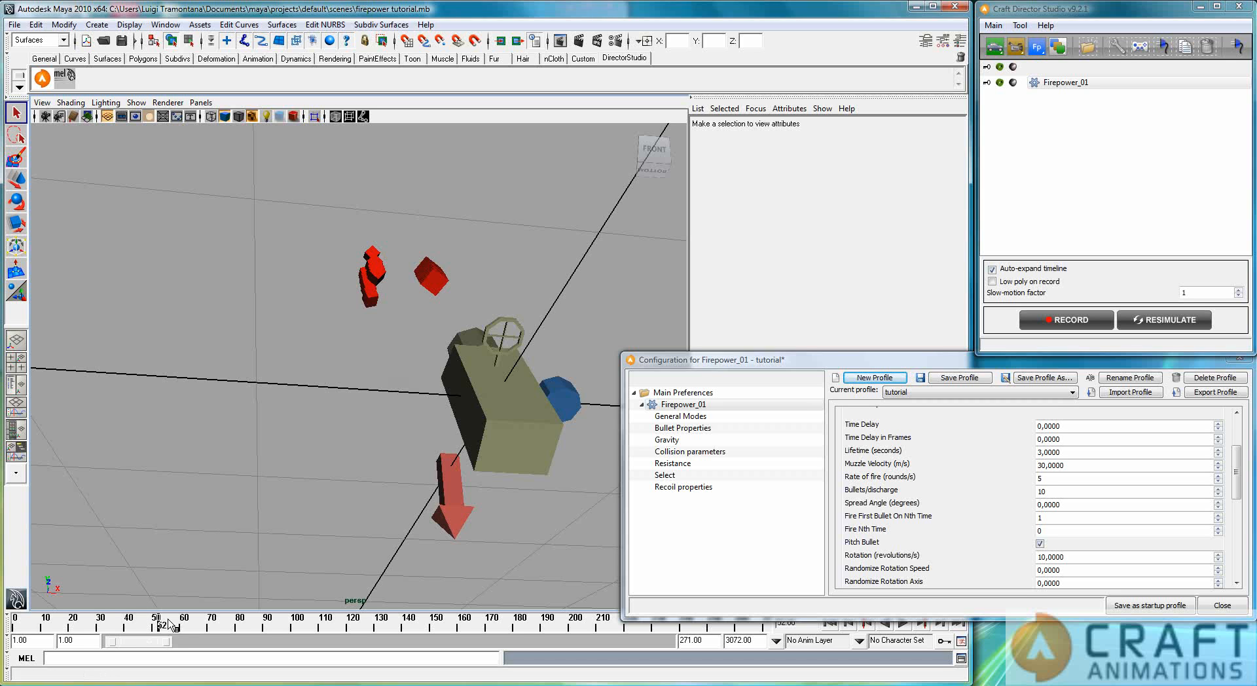
left_click_drag(159, 627, 14, 631)
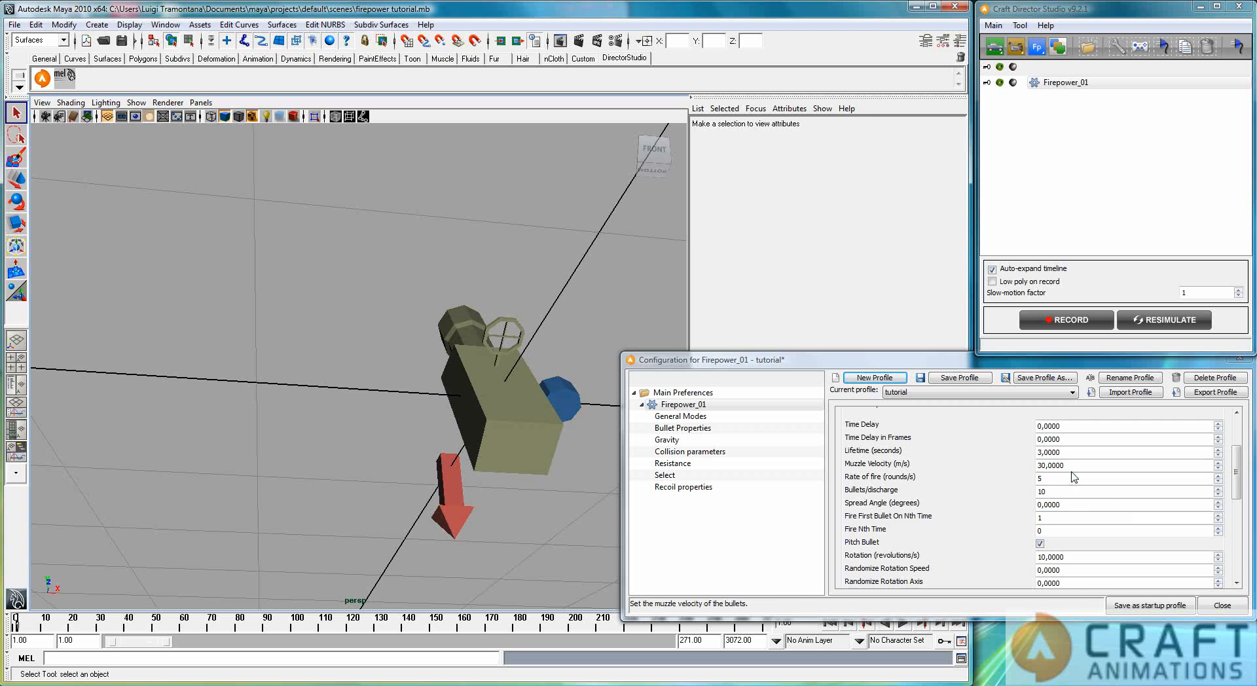
Step: Set Firepower_01's Spread Angle to 10 degrees and resimulate the animation
double_click(1080, 508)
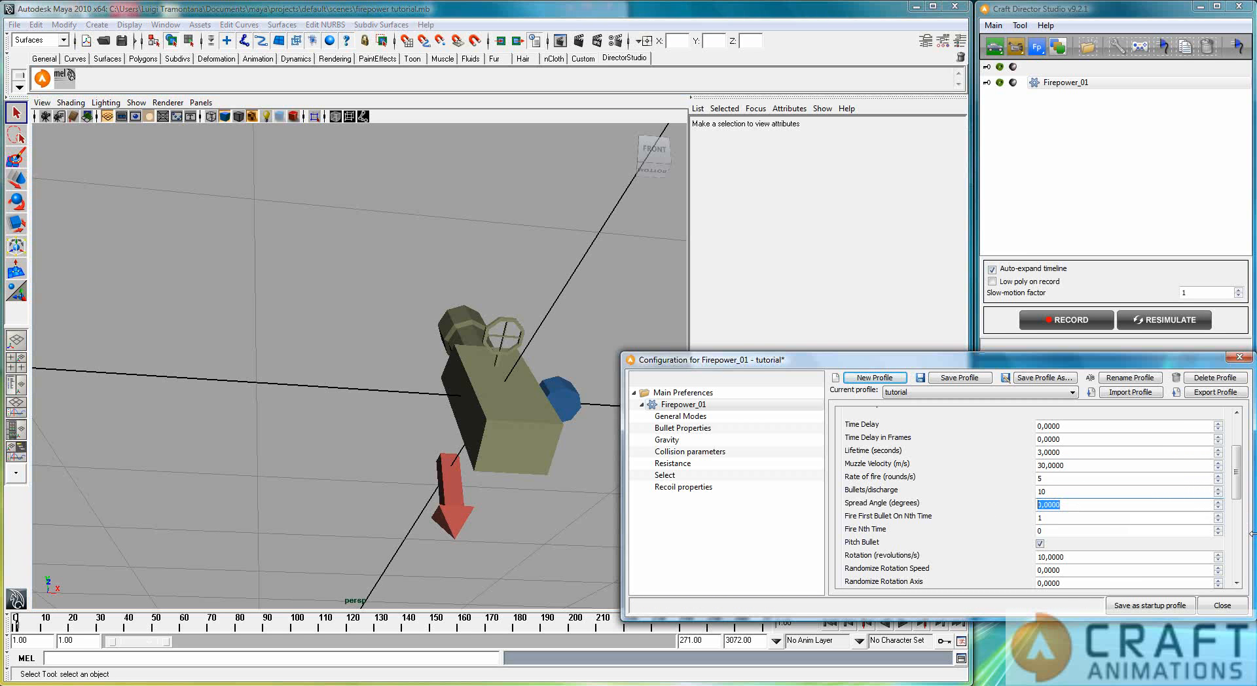
type("10")
key("shift+Tab")
left_click(1147, 322)
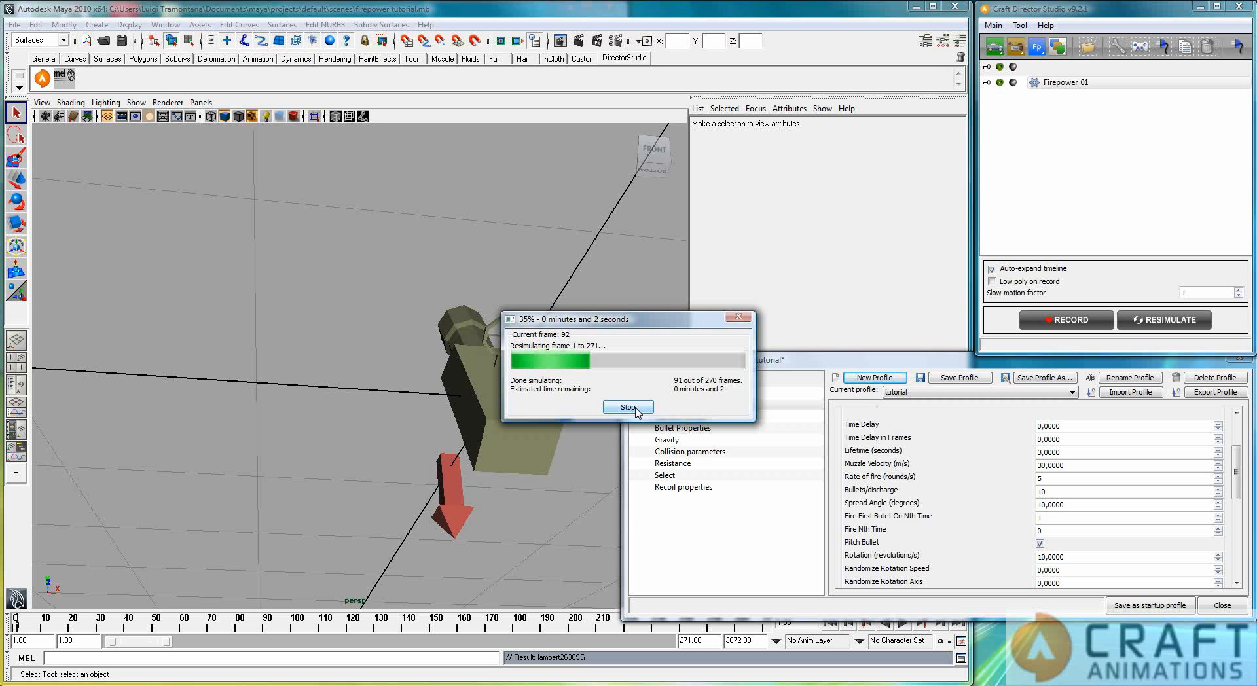
Step: Play the resimulated animation to examine how the bullets spread, stop it, and return to the first frame
left_click(907, 632)
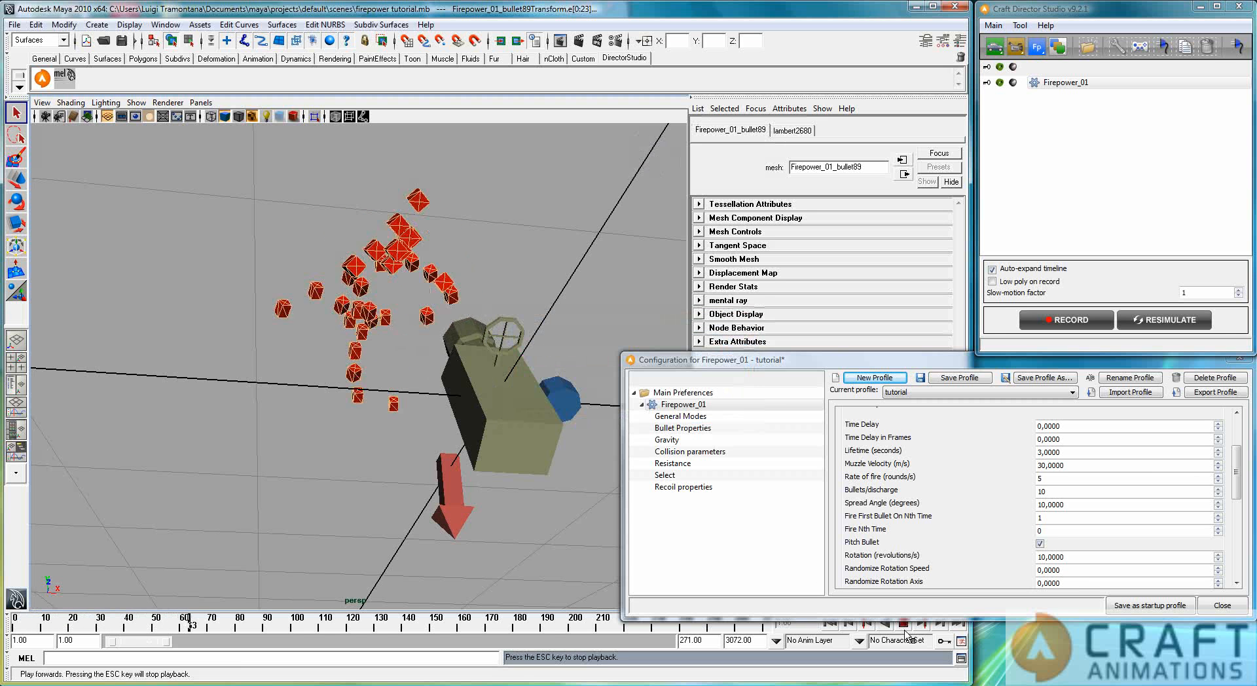
left_click(906, 627)
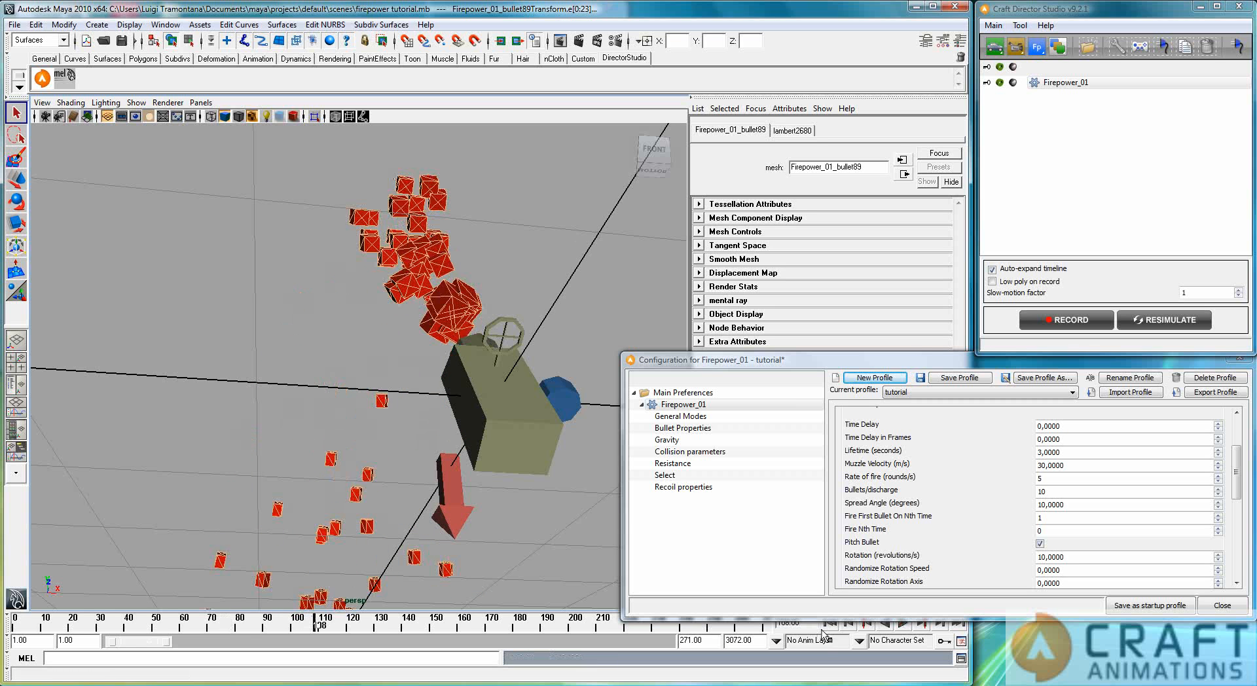
left_click(829, 623)
Step: Reset Firepower_01's Bullets/discharge to 1 and its Spread Angle to 0 degrees
left_click_drag(1081, 494, 1031, 492)
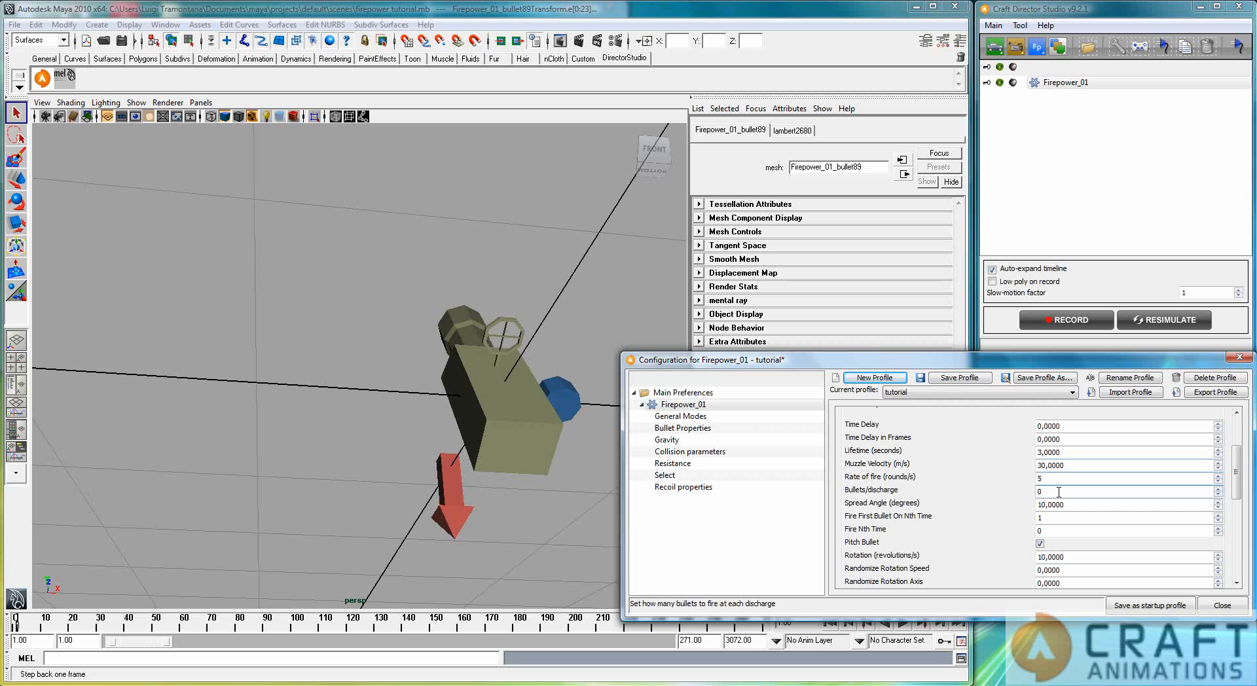
type("0")
left_click_drag(1054, 494, 996, 498)
type("1")
left_click_drag(1077, 506, 997, 510)
type("0")
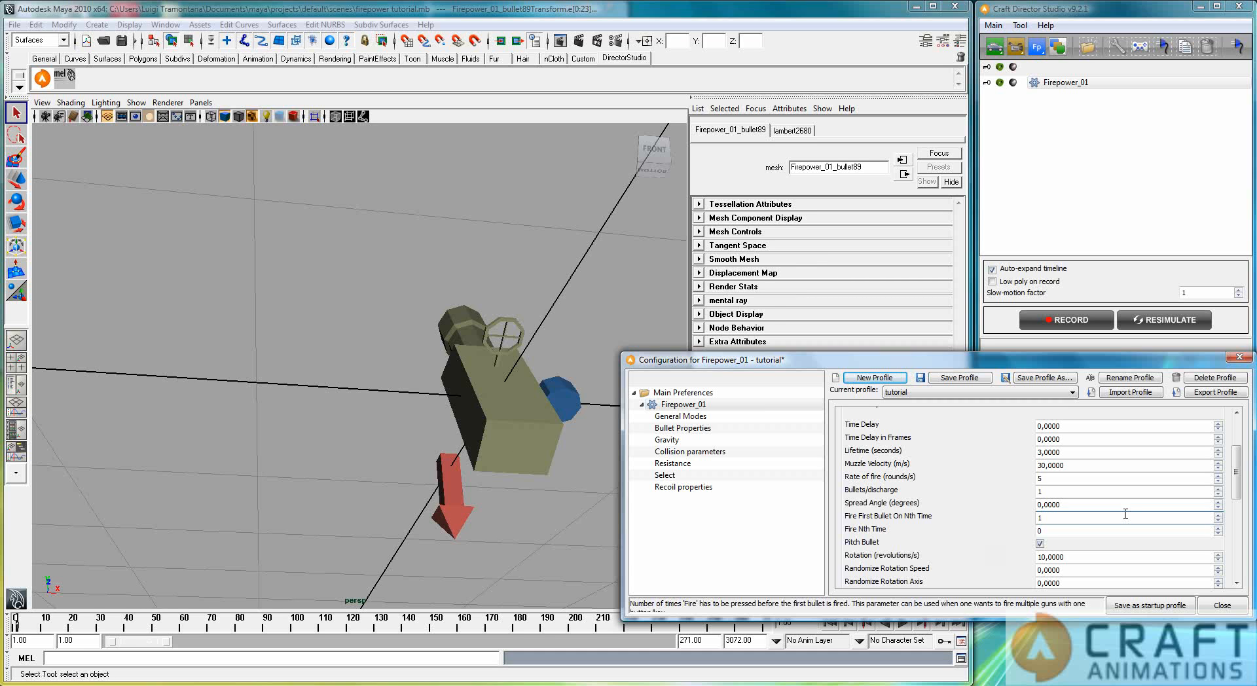
Step: Turn off Pitch Bullet for Firepower_01 and resimulate the animation
double_click(1072, 519)
key("Tab")
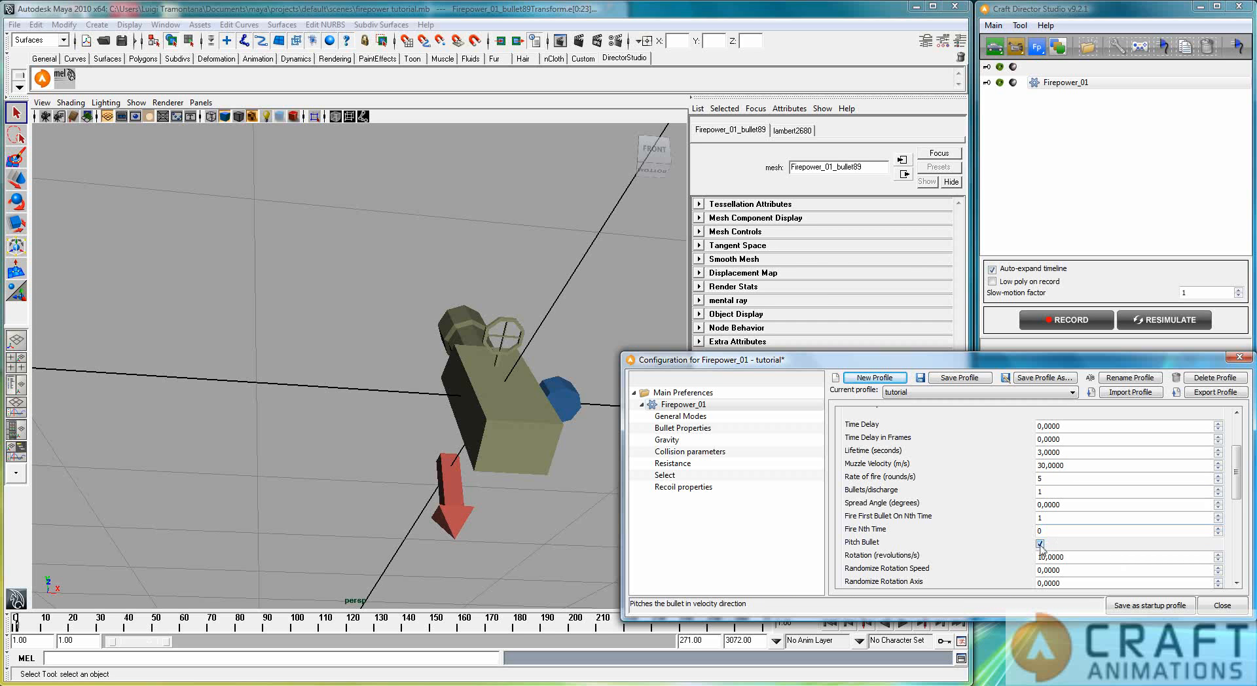
left_click(1156, 322)
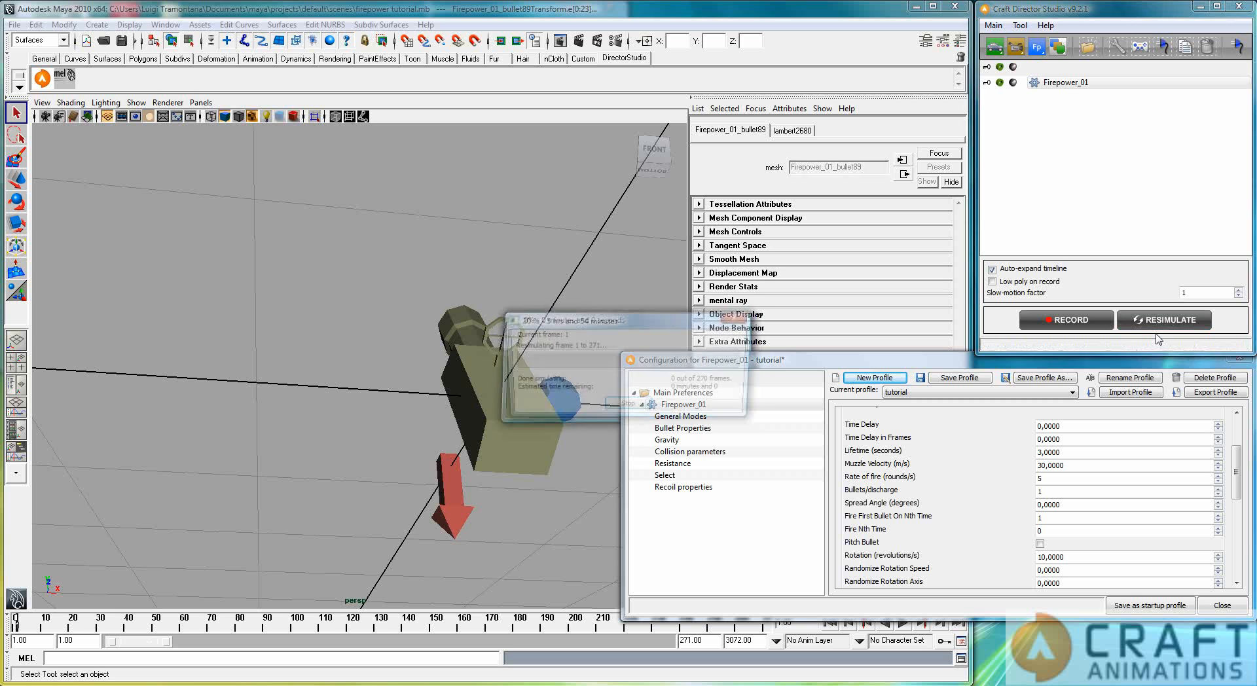
Step: Play the unpitched bullets' flight, examine their orientation from the side of the gun, and return to the first frame
left_click(904, 625)
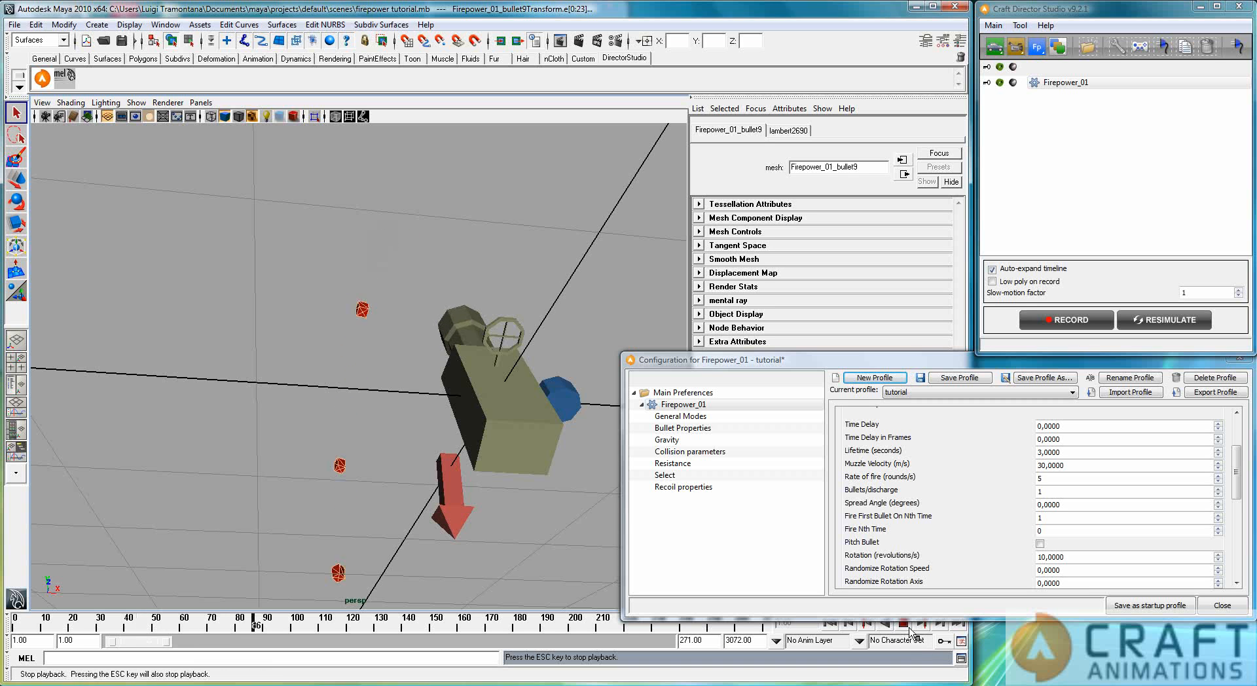
left_click_drag(234, 471, 353, 468, "alt")
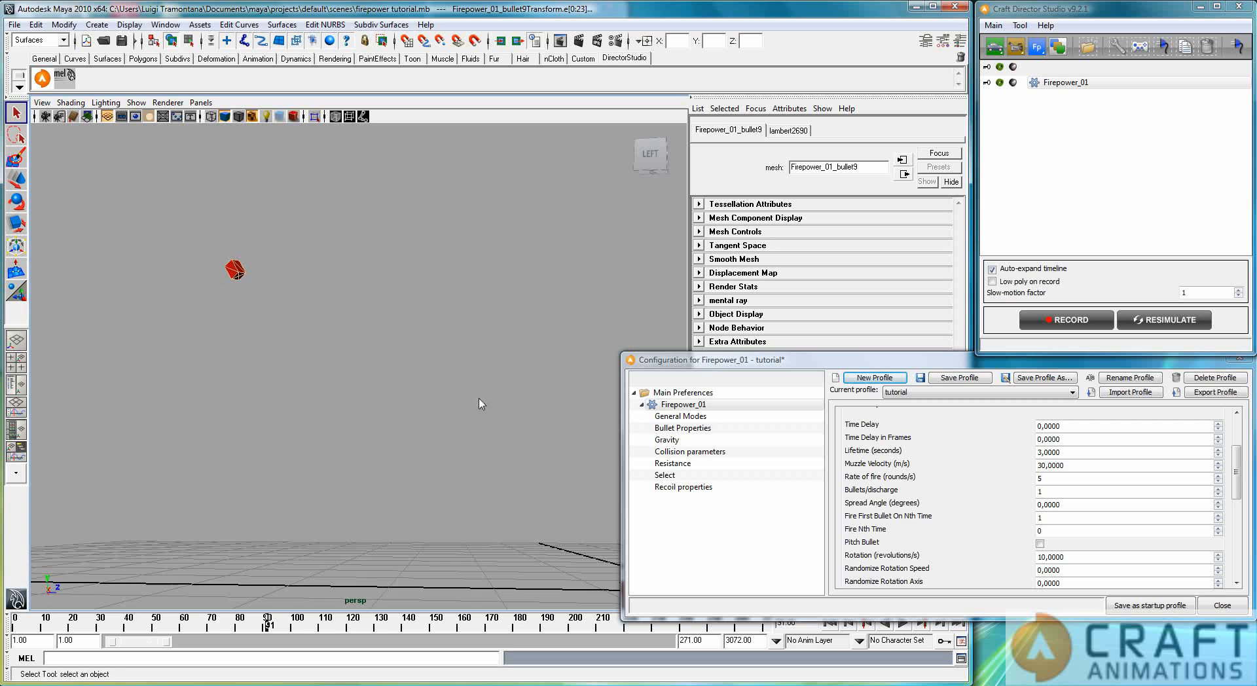
scroll(489, 400, "down", 3)
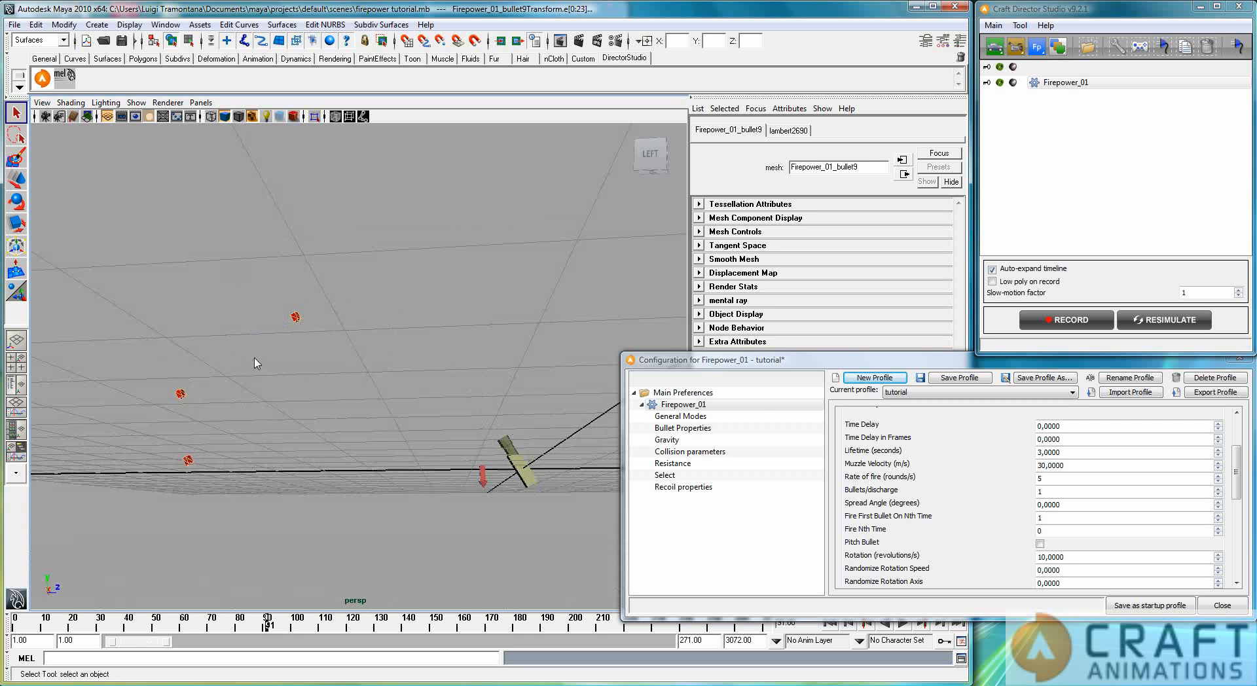
left_click(903, 624)
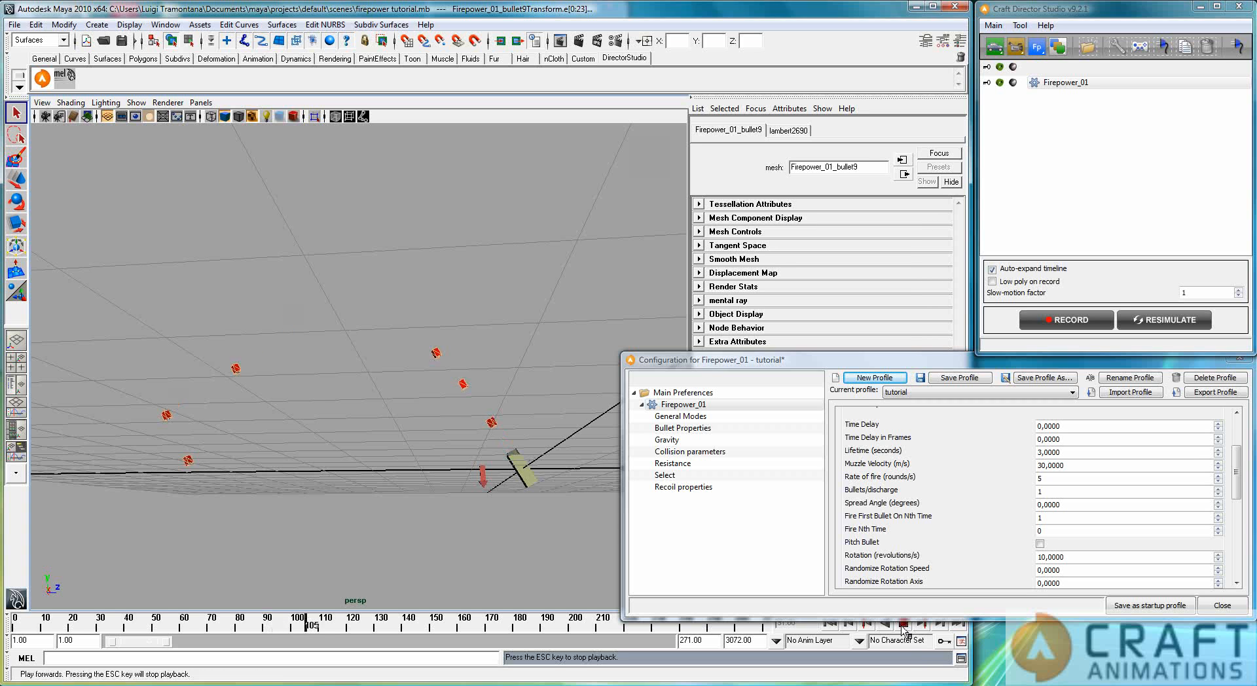
left_click(831, 624)
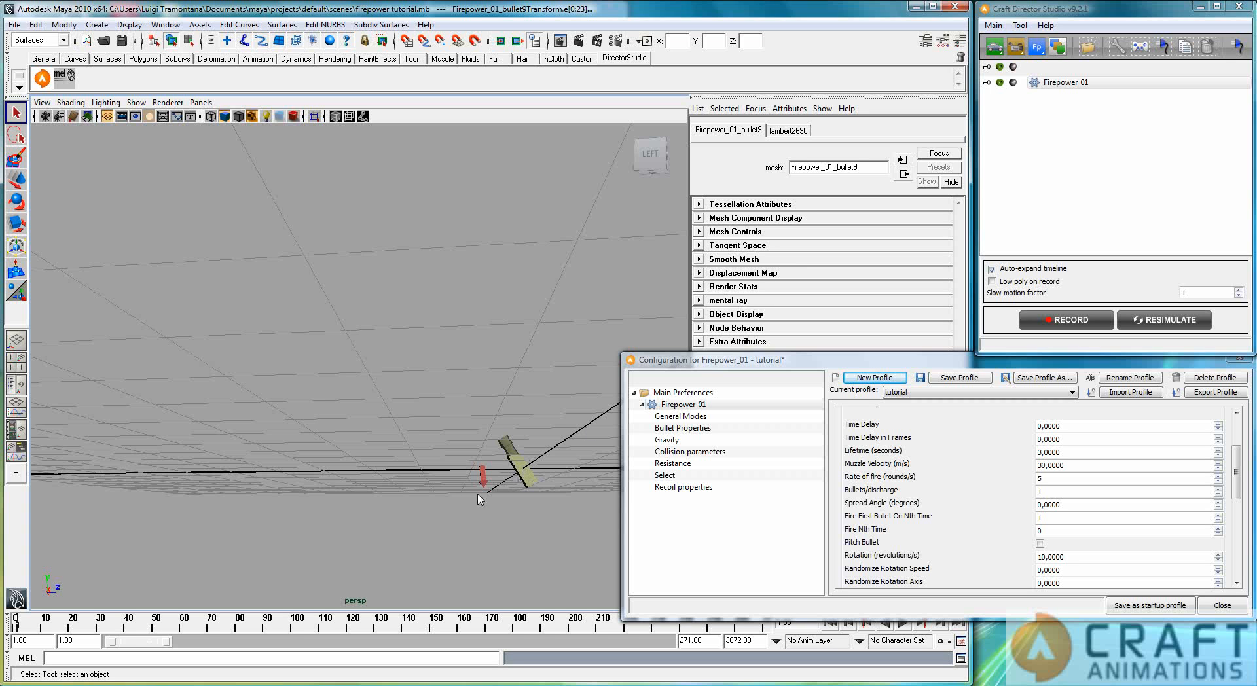
Step: Set the bullets' Rotation to 0 revolutions/s and Randomize Rotation Speed to 10
left_click_drag(1237, 471, 1236, 496)
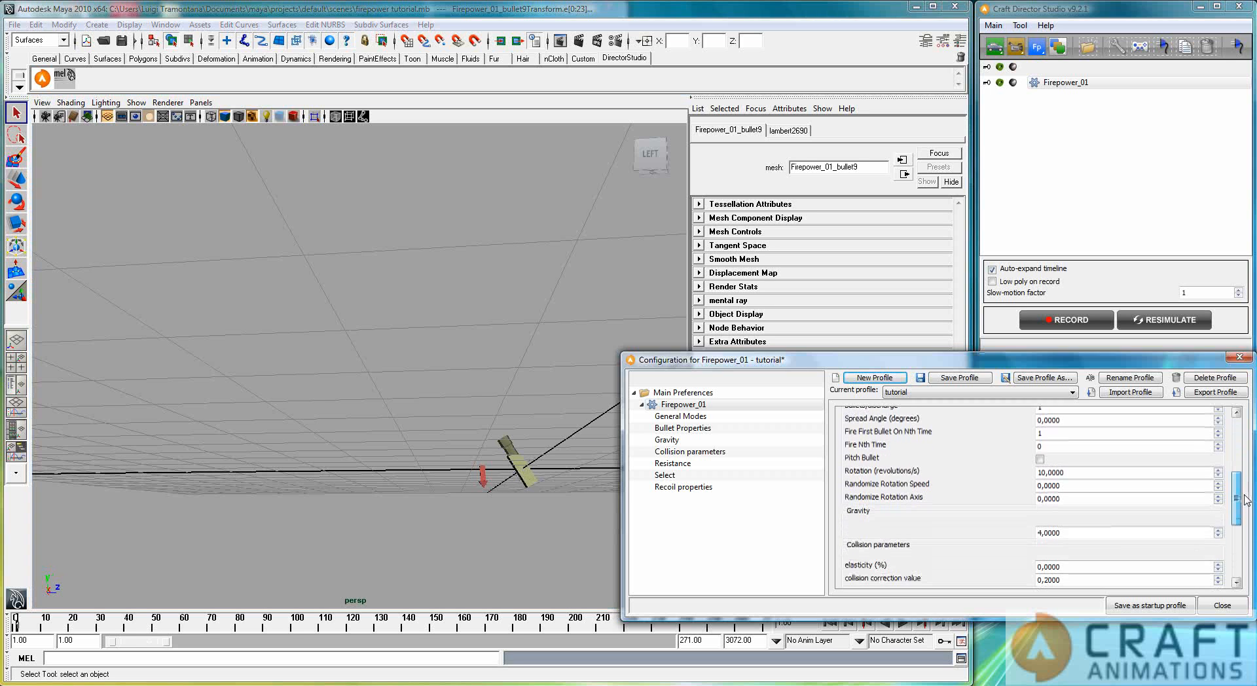
double_click(1089, 487)
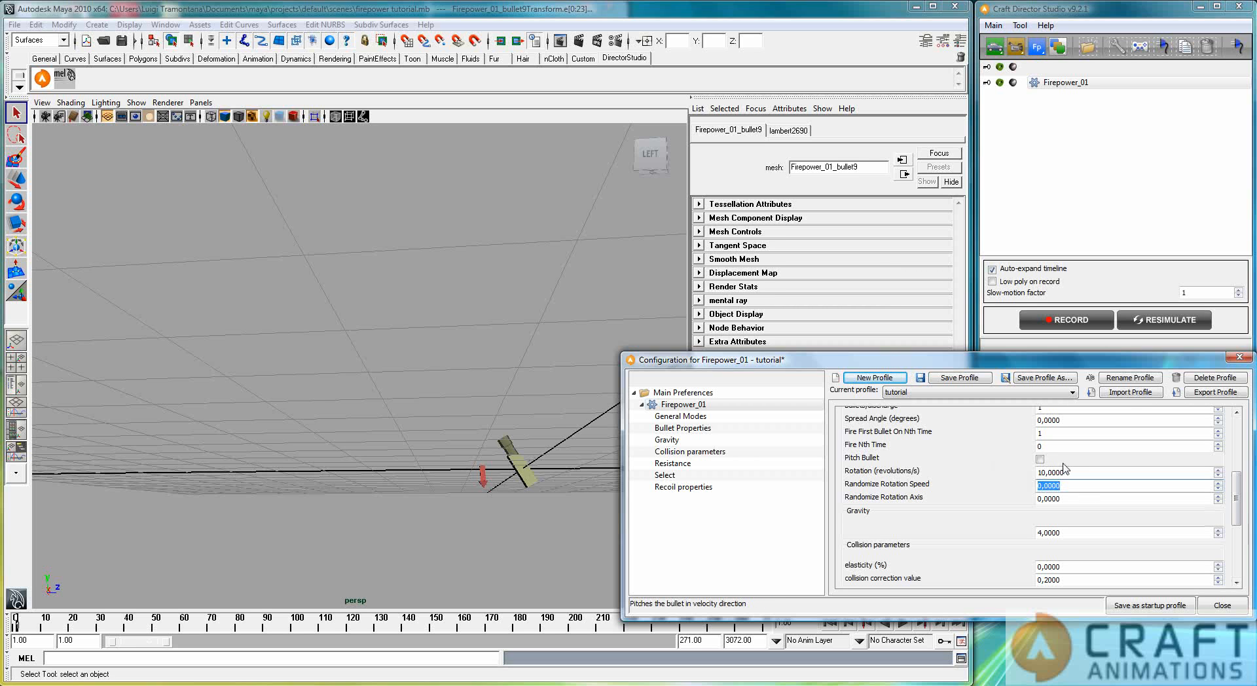
key("shift+Tab")
type("0")
key("Tab")
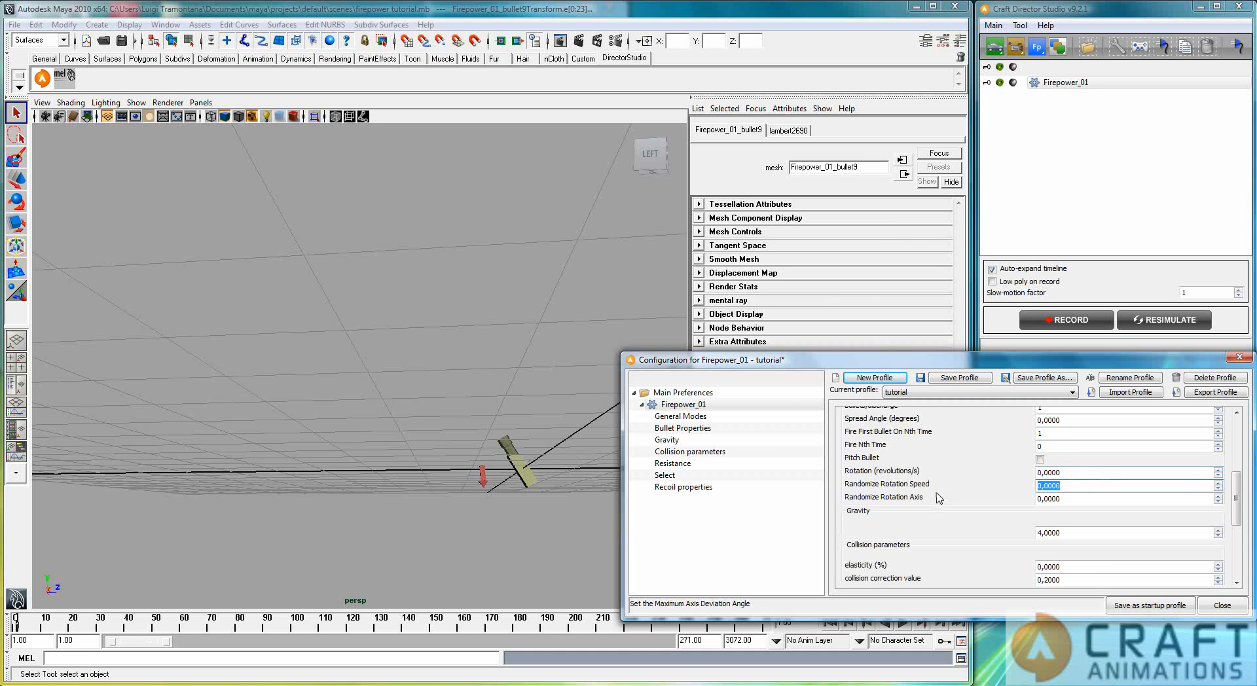
type("5")
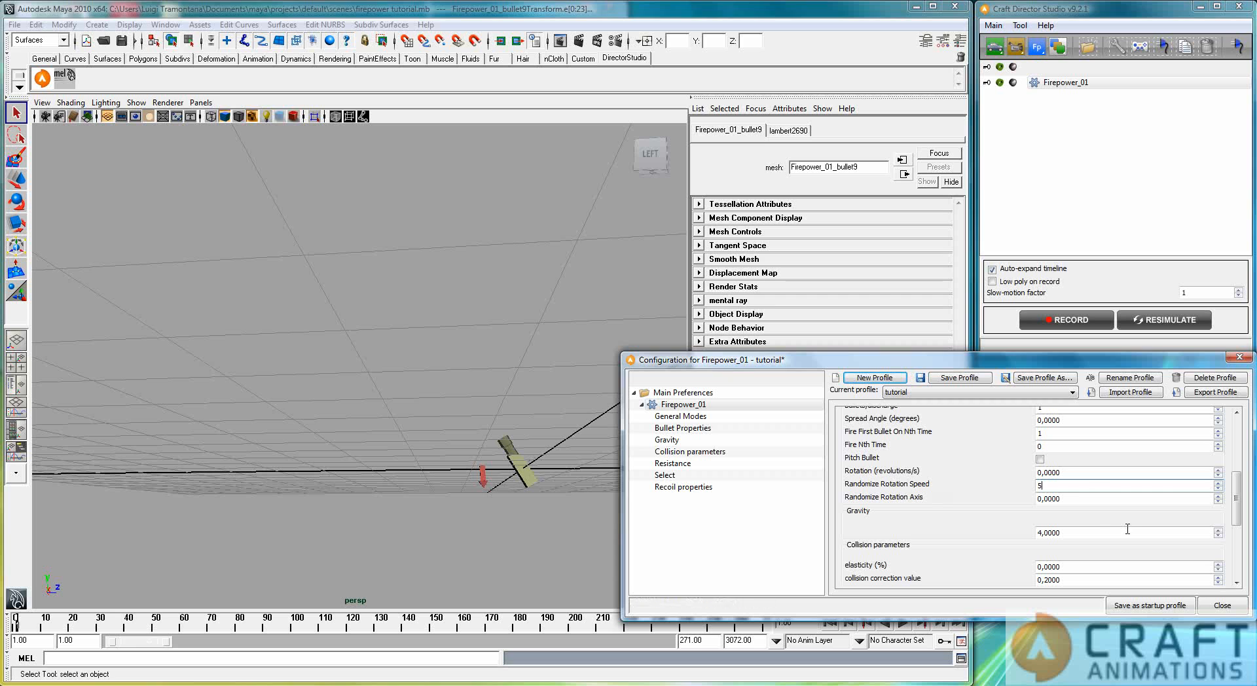
Step: Set Randomize Rotation Axis to 10 and resimulate the animation
left_click(1073, 498)
double_click(1077, 499)
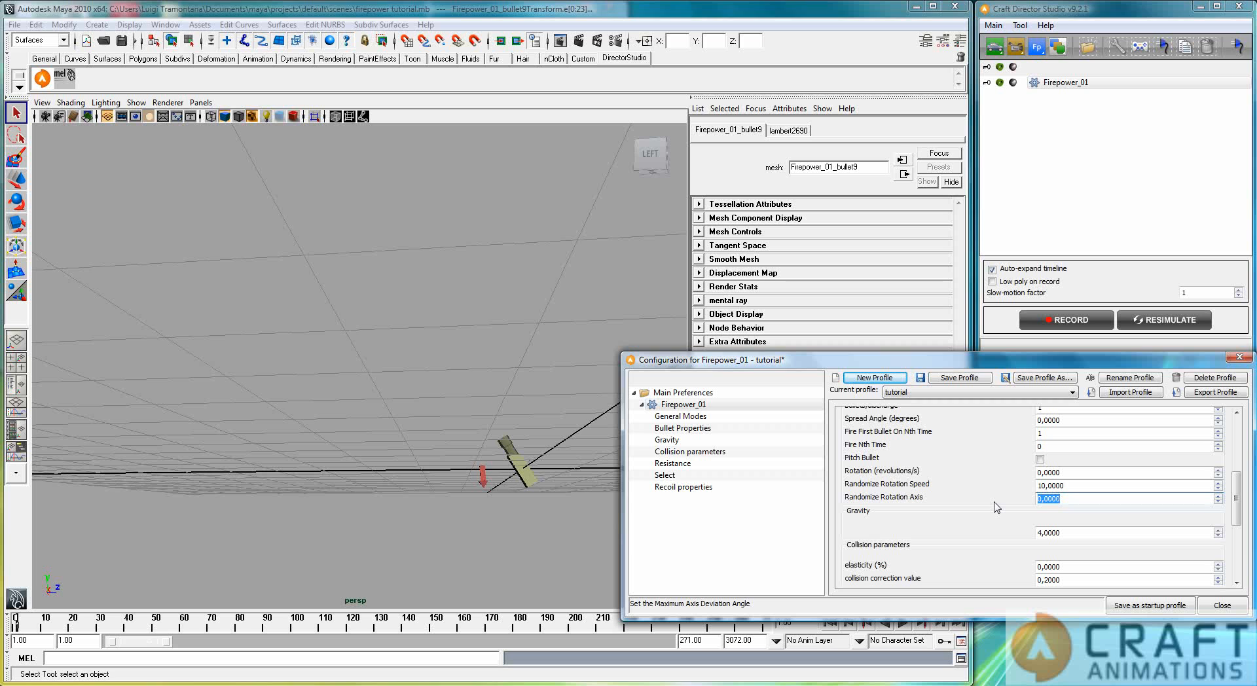
type("10")
left_click(1163, 322)
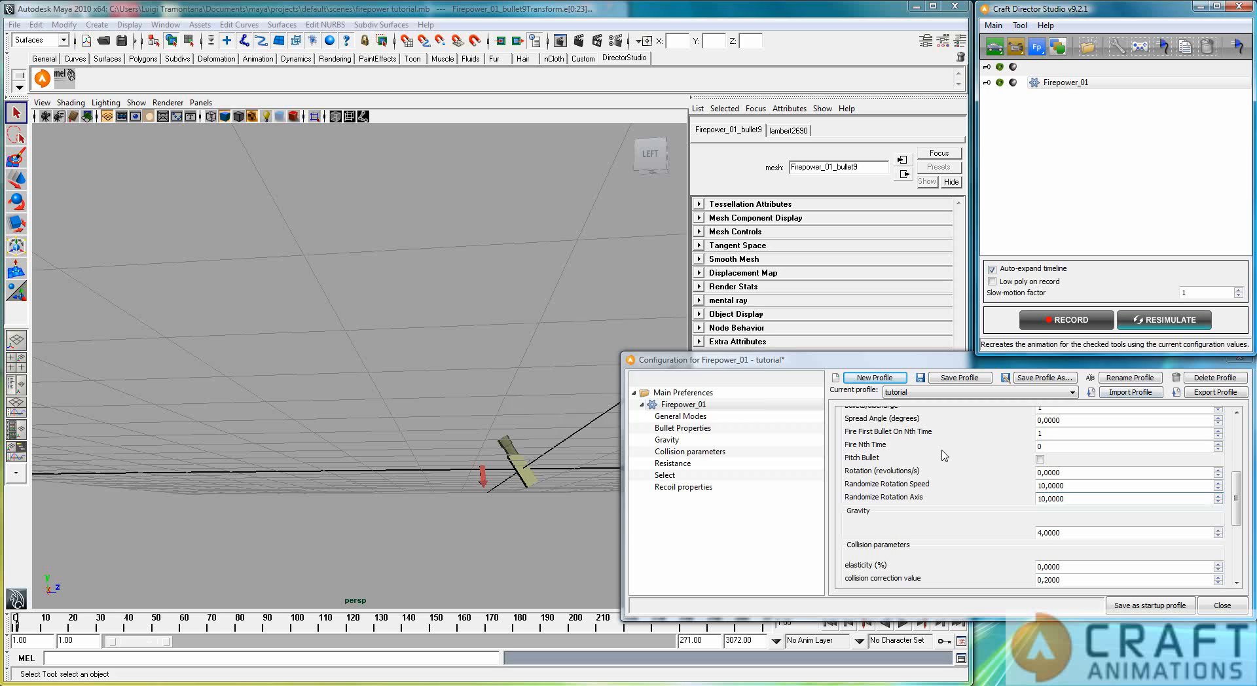
Step: Play the animation to check the bullets' randomized rotation, stop it, and return to the first frame
left_click(903, 626)
left_click(903, 625)
left_click(830, 624)
Step: Increase Randomize Rotation Axis to 40 and resimulate the animation
double_click(1094, 499)
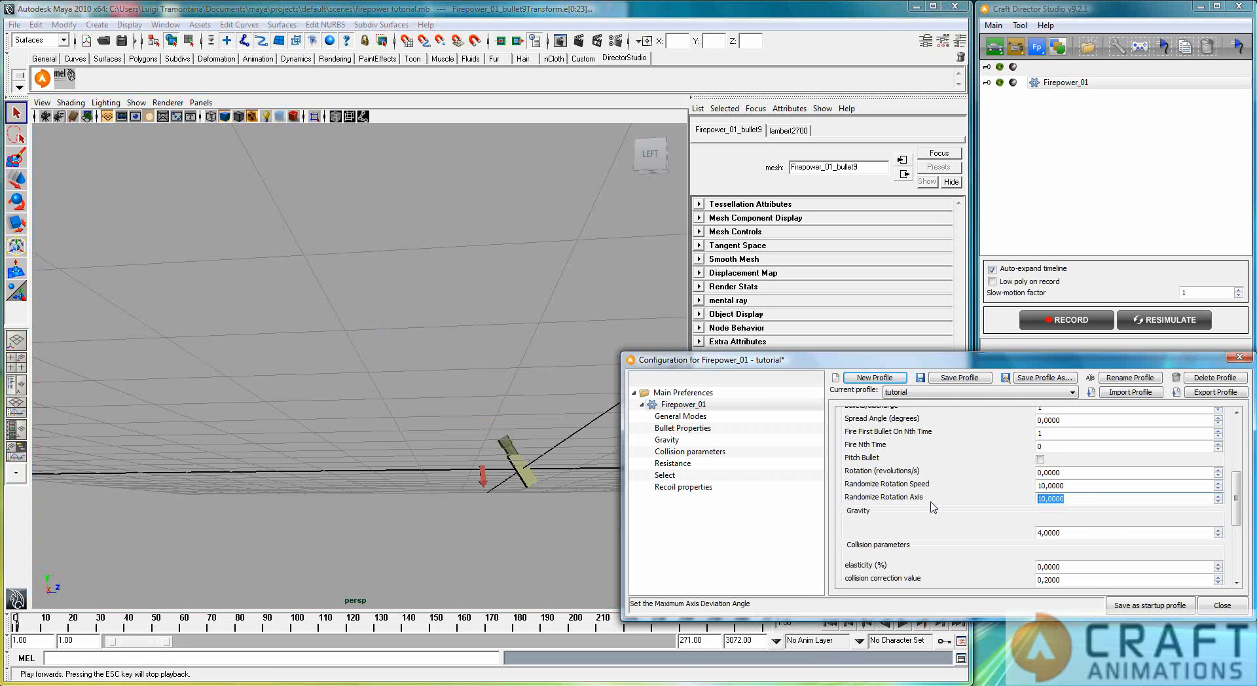
type("41")
left_click(1149, 322)
Step: Play the animation from close behind the gun to examine the bullets' varied rotation axes, and return to the first frame
left_click_drag(407, 499, 324, 466, "alt")
right_click_drag(324, 467, 415, 412, "alt")
middle_click_drag(416, 413, 360, 300, "alt")
right_click_drag(324, 327, 360, 331, "alt")
left_click_drag(361, 331, 368, 298, "alt")
middle_click_drag(368, 299, 373, 462, "alt")
left_click(904, 624)
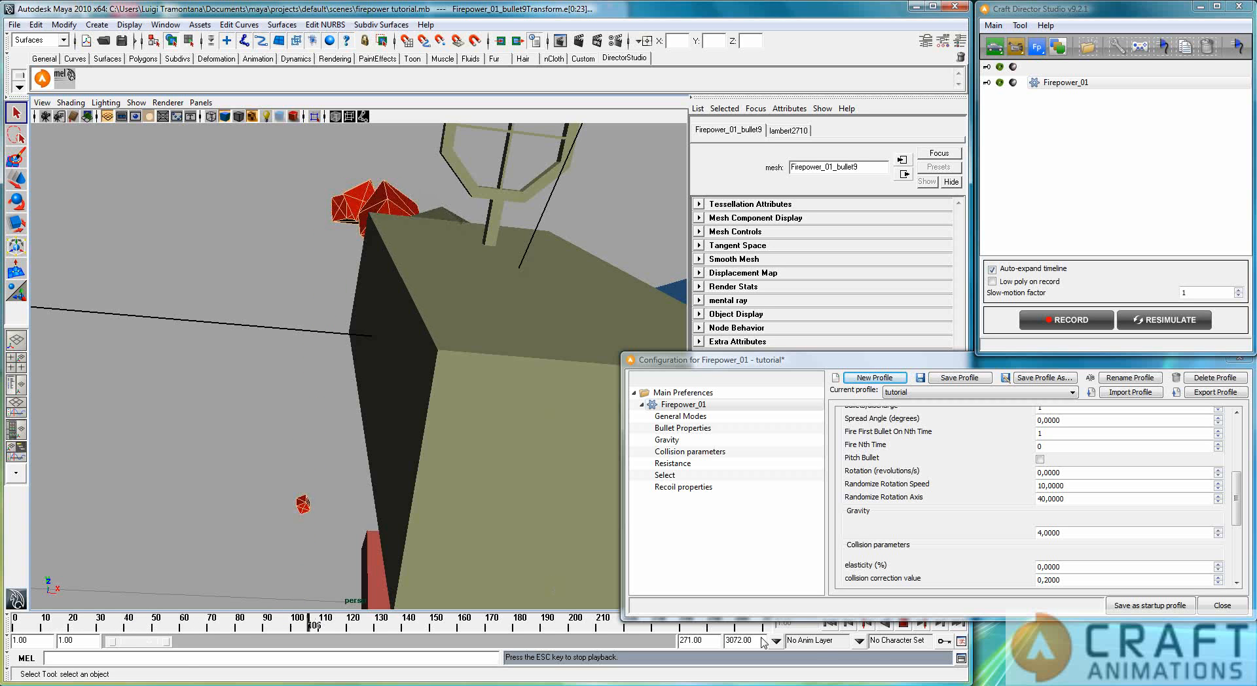
left_click(904, 624)
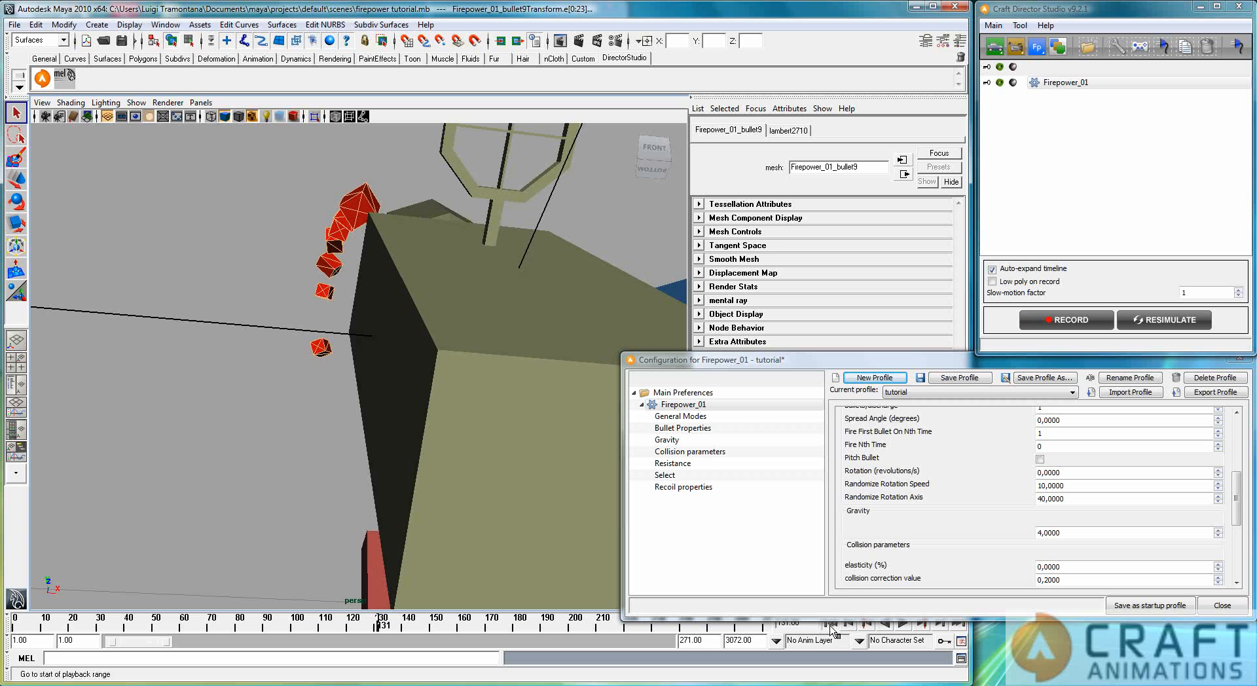
left_click(829, 623)
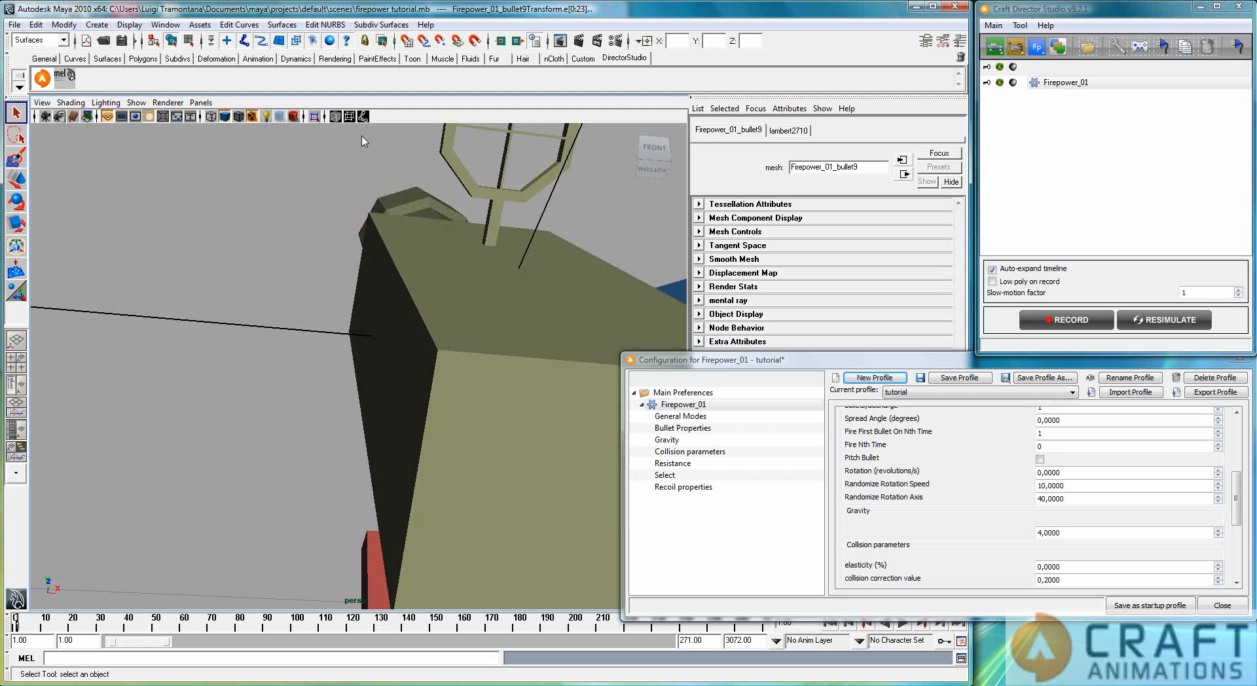
Step: Select the Firepower_01 rotation direction helper in the scene outline and return to the single perspective view
middle_click_drag(514, 402, 464, 404, "alt")
right_click_drag(464, 404, 575, 397, "alt")
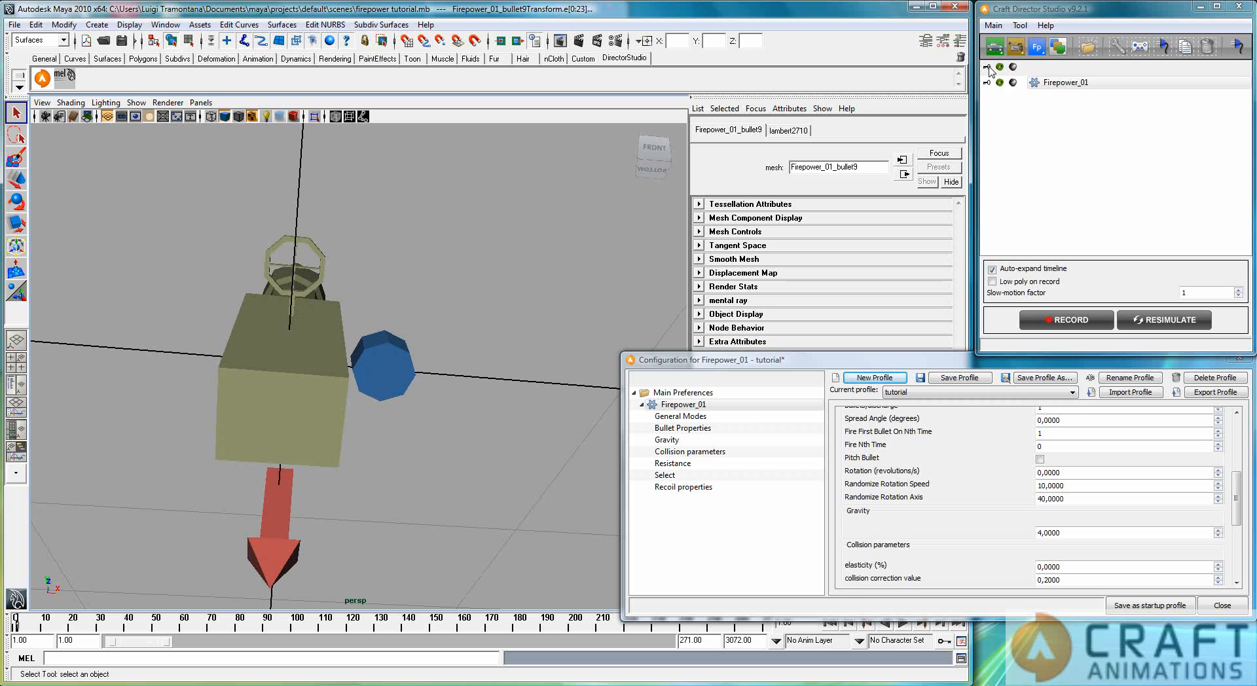
left_click(1000, 83)
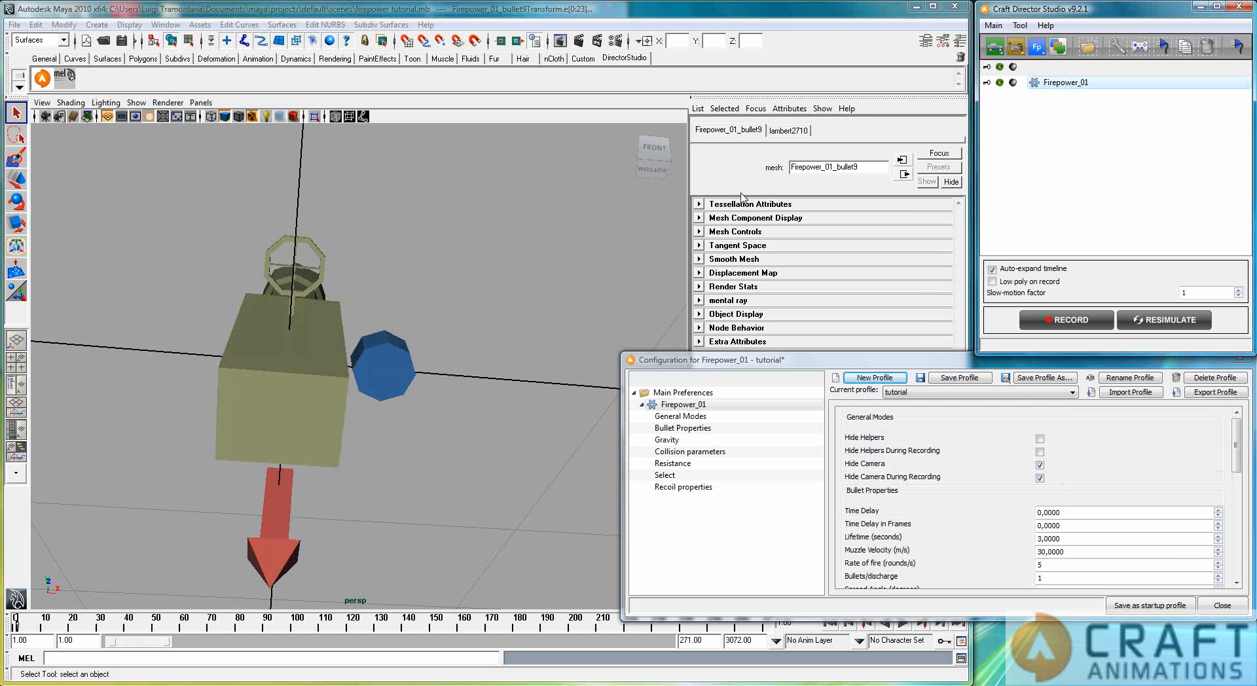
left_click(262, 396)
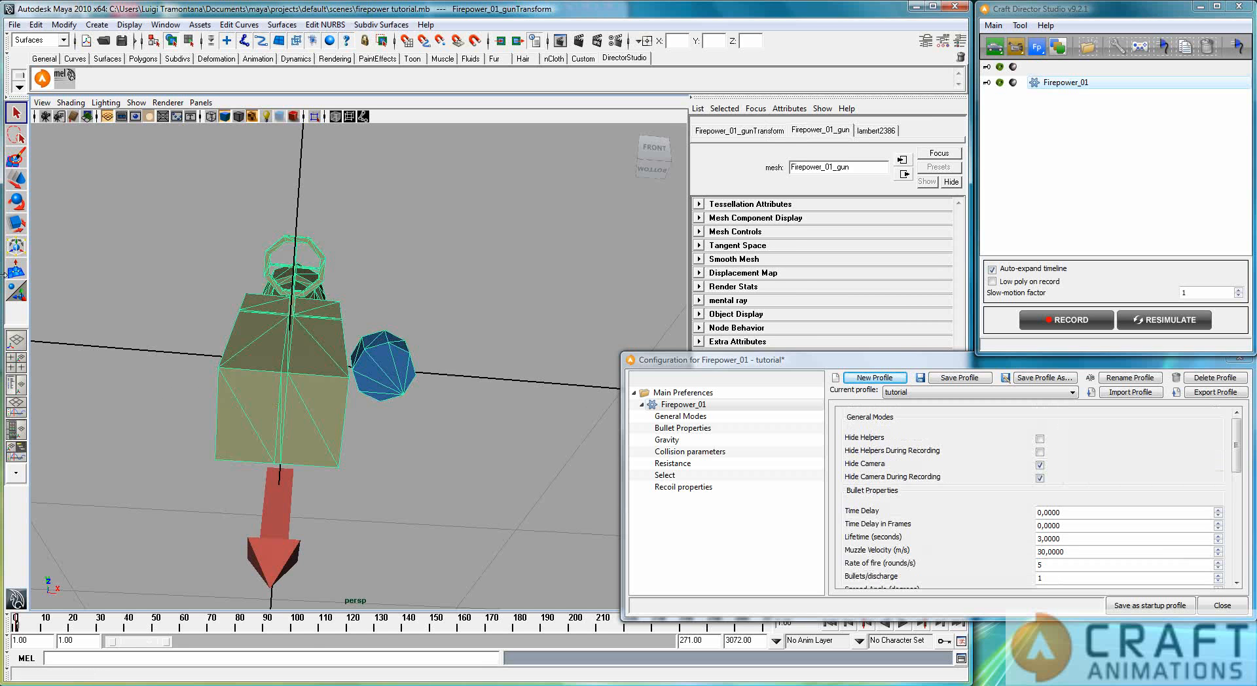
left_click(16, 383)
left_click(149, 214)
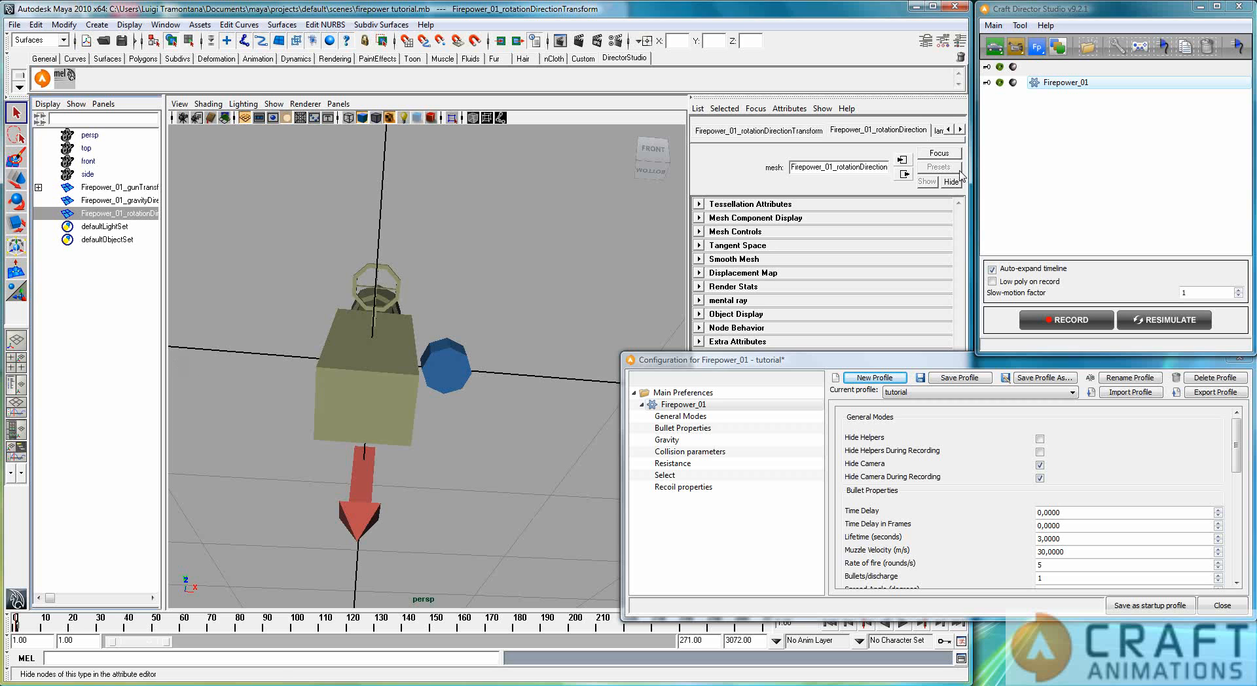
left_click(17, 341)
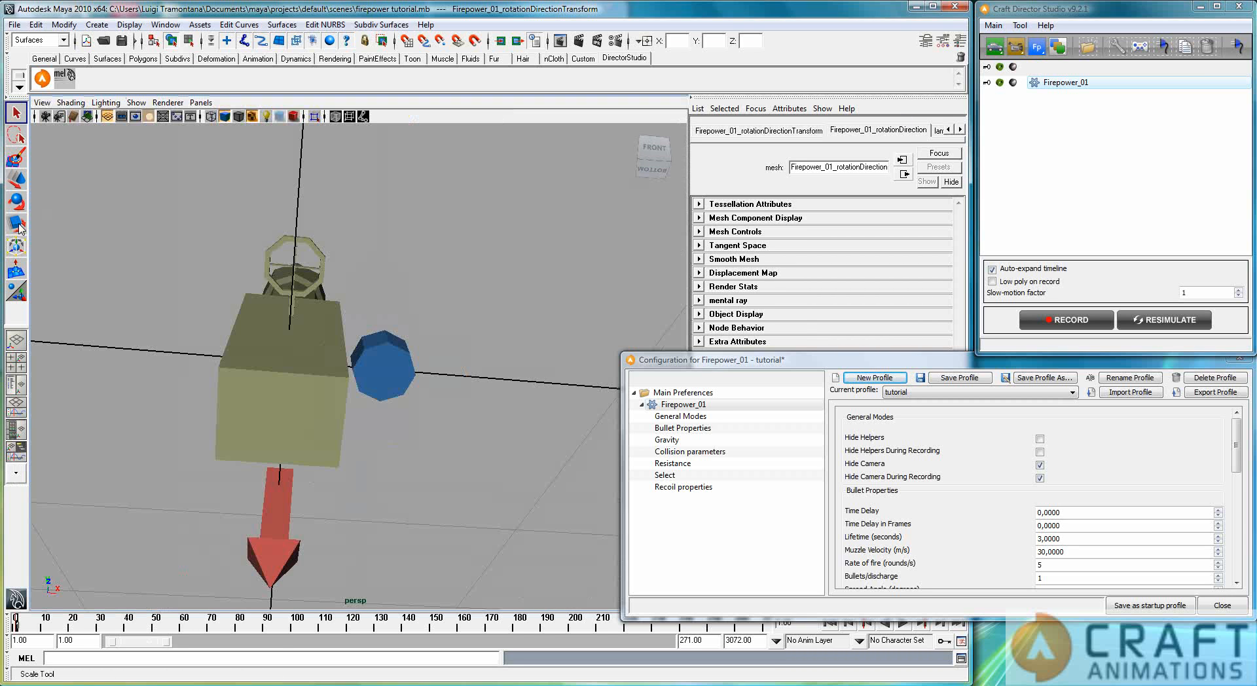
Step: Move the rotation direction helper about 0.51 along X, beside the gun, and set its X, Y and Z scale to 100
left_click(17, 180)
left_click_drag(370, 368, 451, 378)
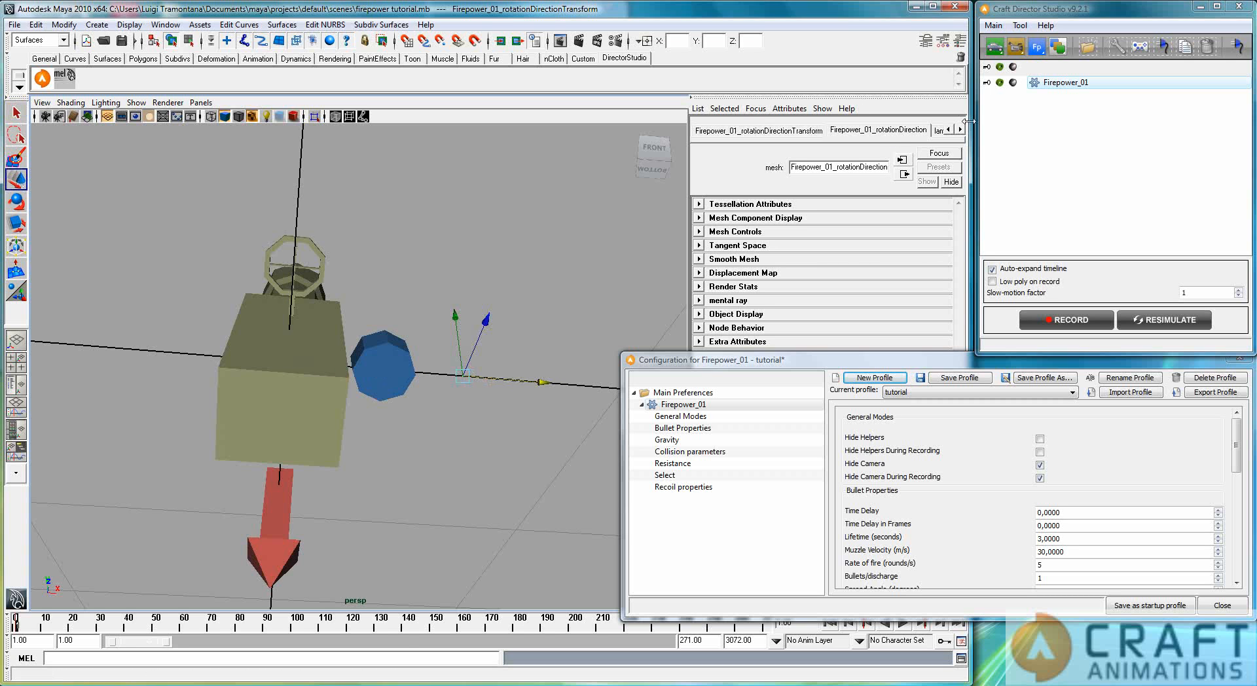
left_click(962, 45)
left_click_drag(933, 216, 933, 233)
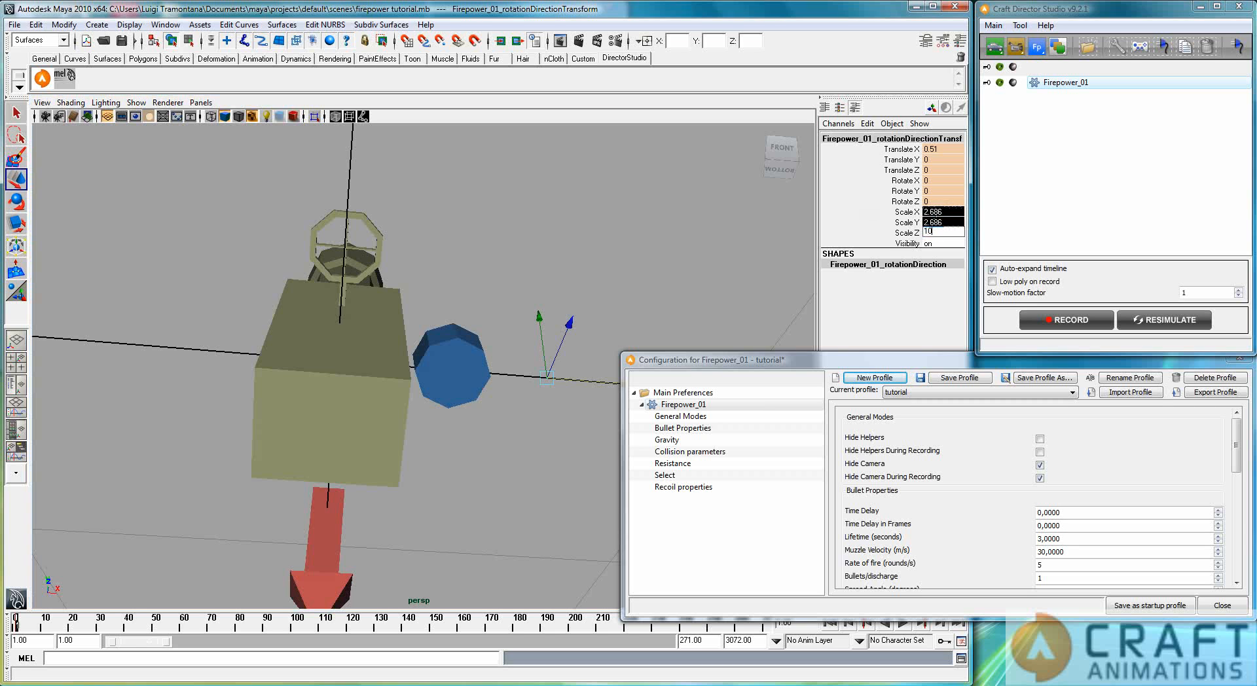
type("10")
key("Return")
Step: Rotate the rotation direction helper about 70 degrees around its X axis
left_click(548, 359)
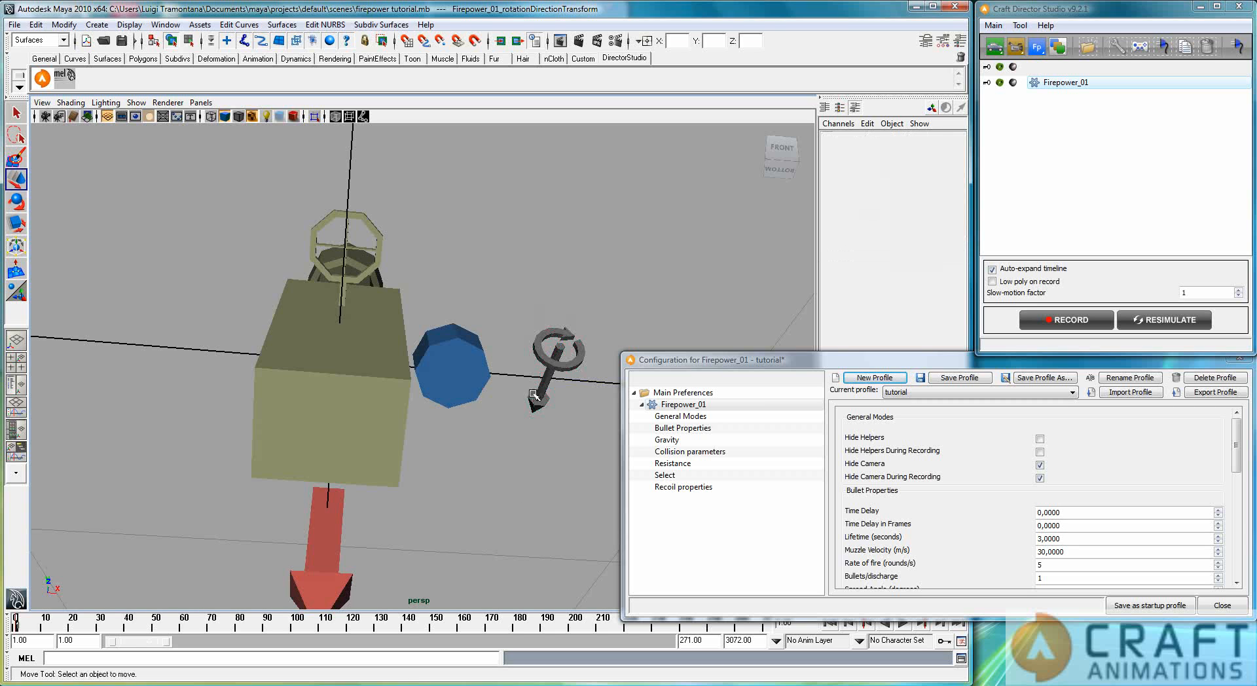
left_click(549, 359)
key("e")
left_click_drag(579, 282, 550, 306)
middle_click_drag(550, 306, 552, 433, "alt")
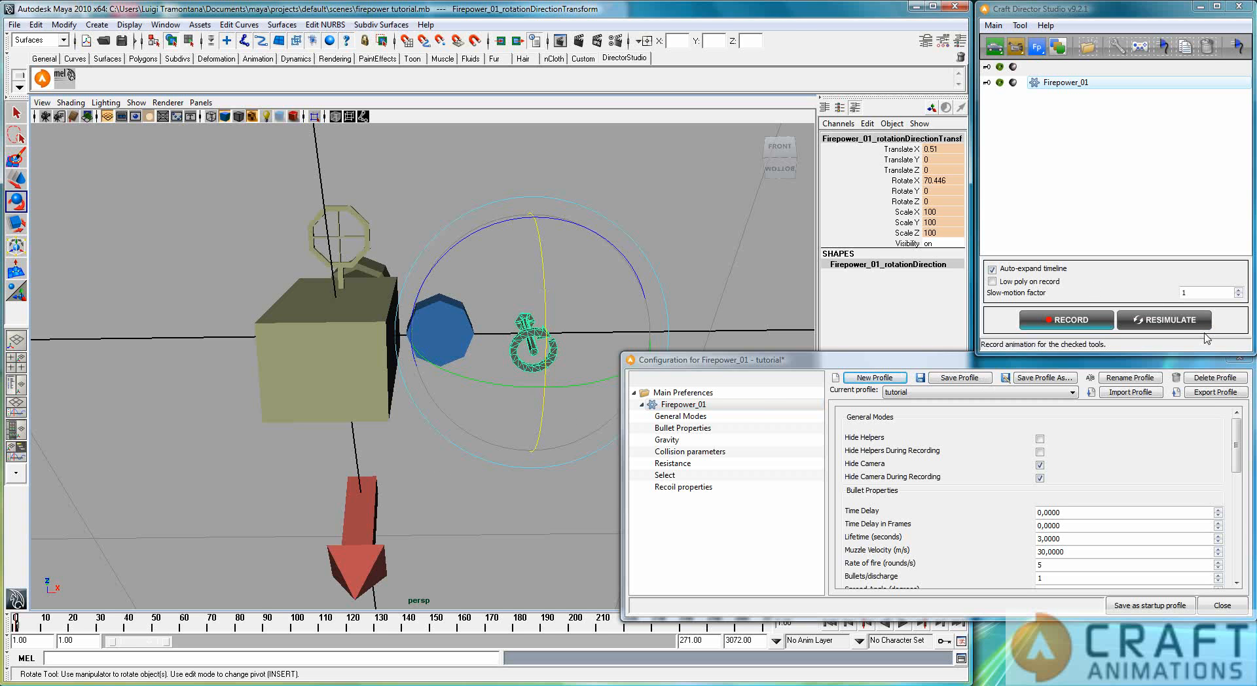
Step: Resimulate the animation with the rotated helper and play it to check the bullets' rotation direction
left_click(1169, 320)
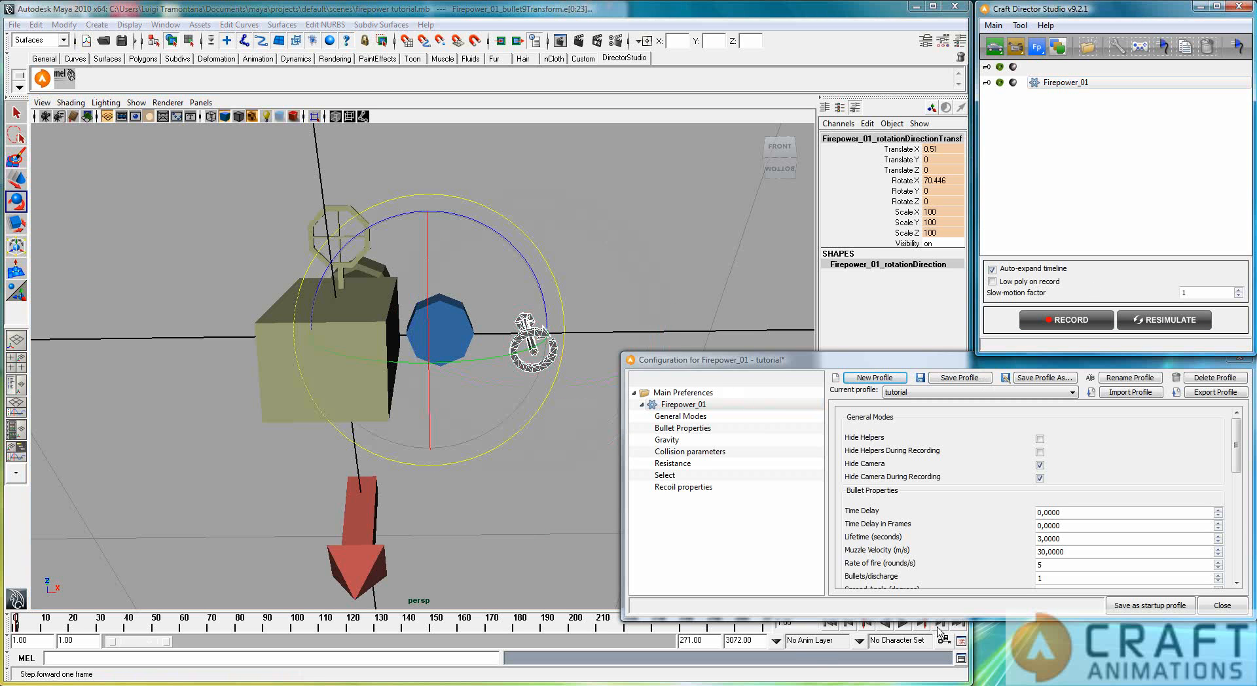
left_click(903, 625)
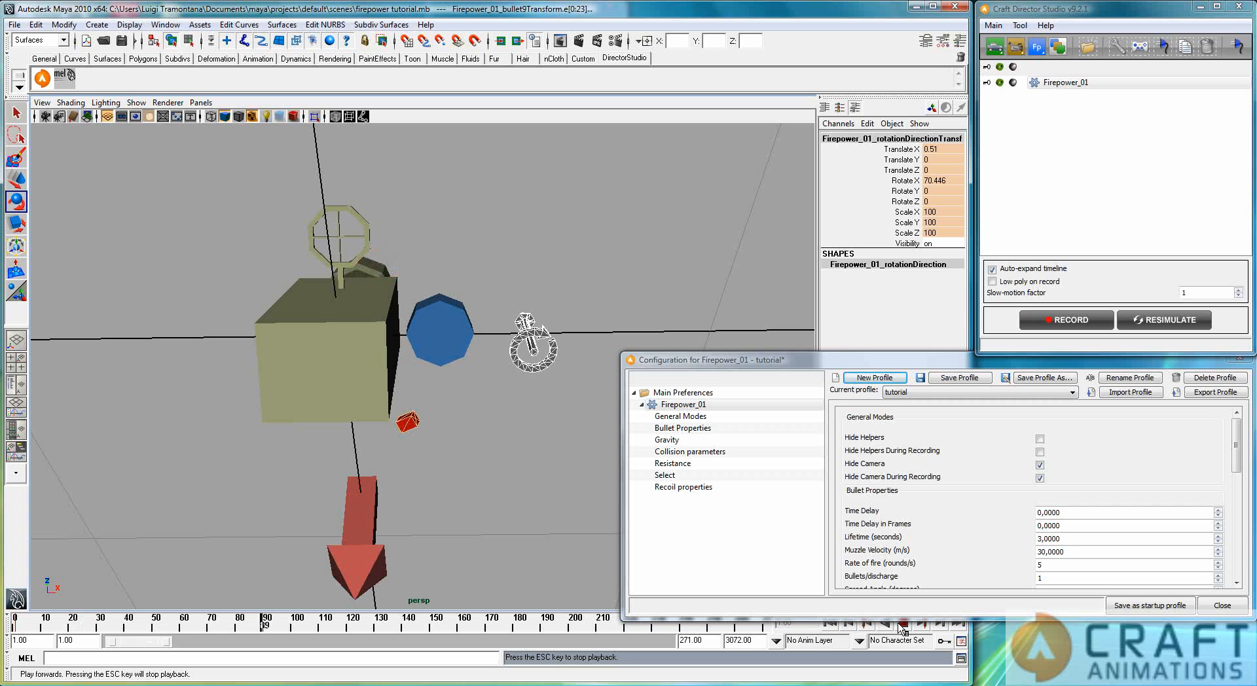
Step: Stop the playback at frame 135 and try rotating the rotation direction helper to about 90, 20 and 91 degrees in X, Y and Z
left_click(903, 625)
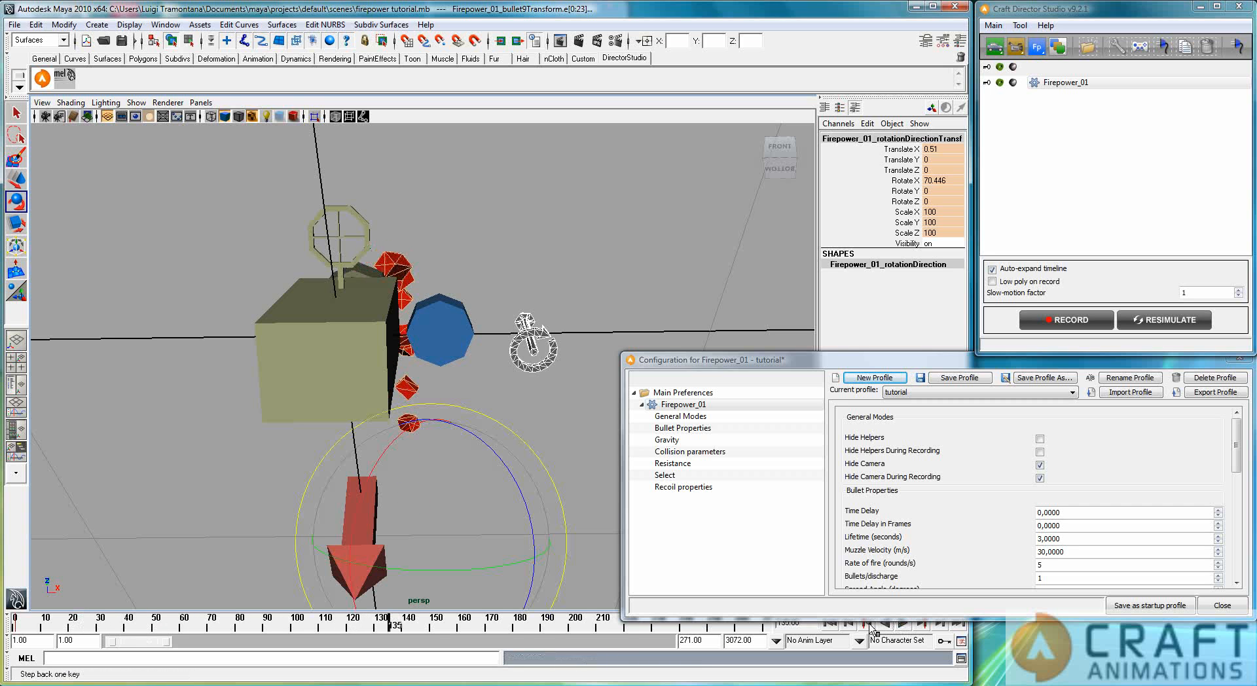
mouse_move(376, 378)
left_mouse_down("alt")
mouse_move(373, 416)
mouse_move(357, 387)
mouse_move(374, 391)
left_mouse_up("alt")
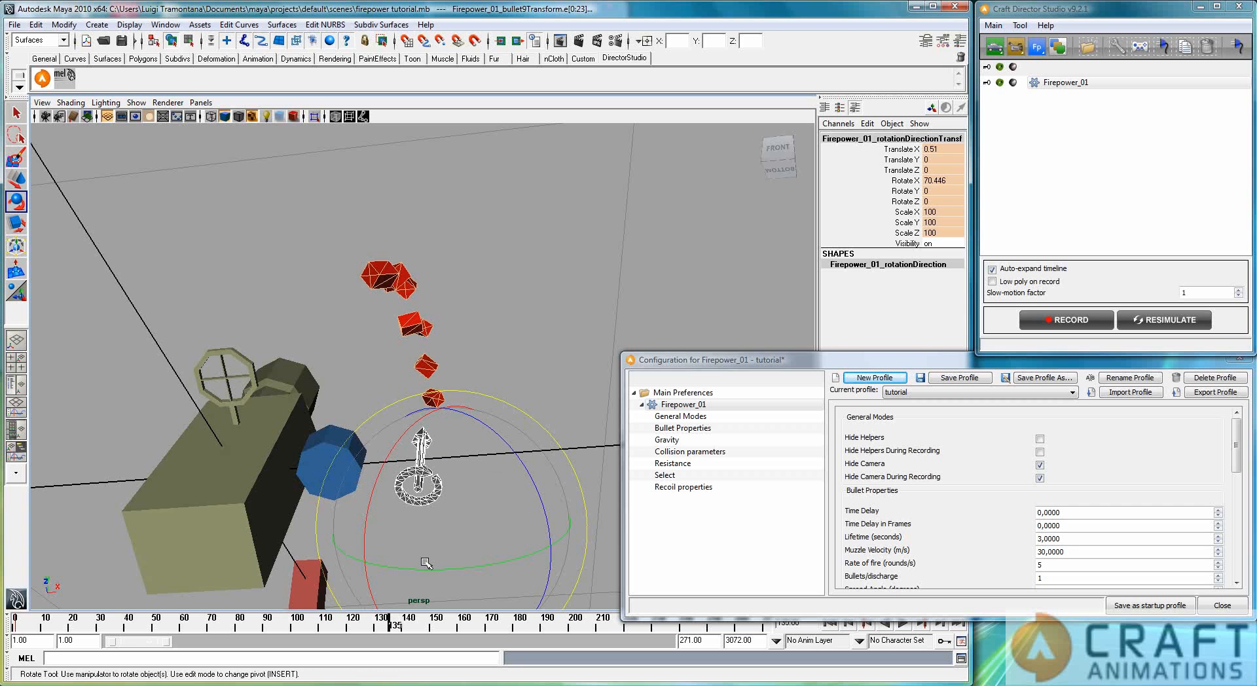
left_click_drag(515, 456, 511, 511)
left_click(665, 332)
left_click(429, 488)
left_click_drag(498, 511, 470, 221)
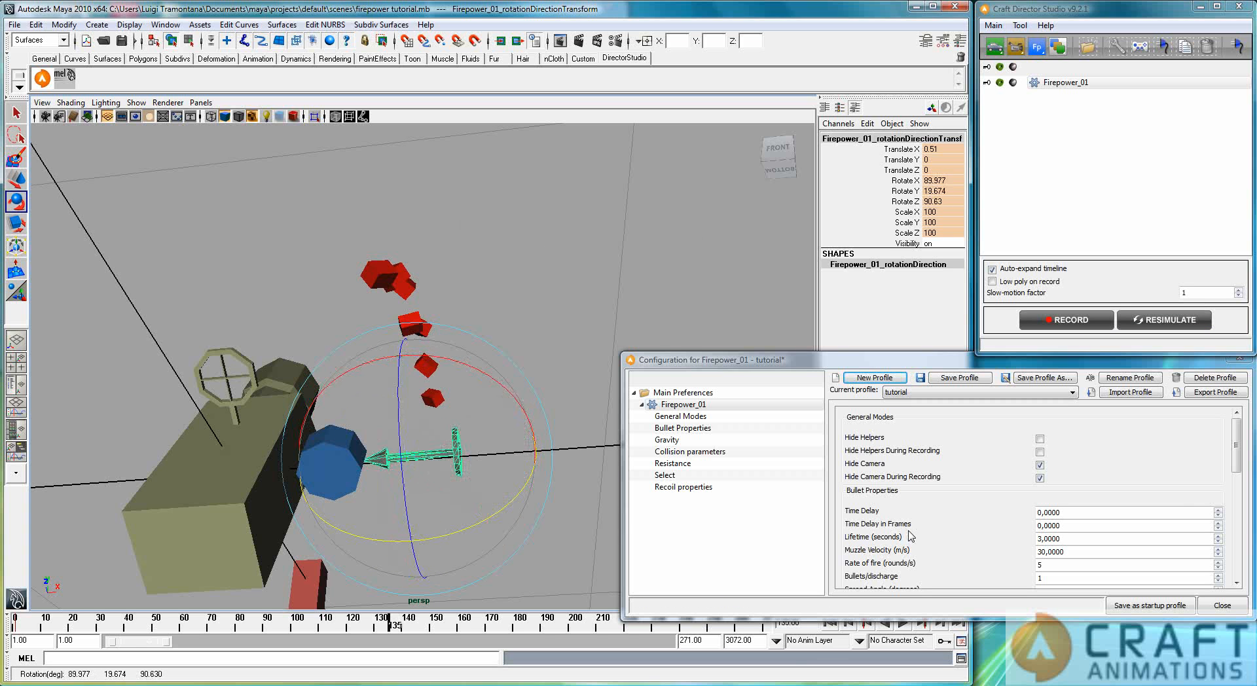
Step: Resimulate the animation from the first frame and play it to check how the bullets rotate
left_click(829, 624)
left_click(1141, 320)
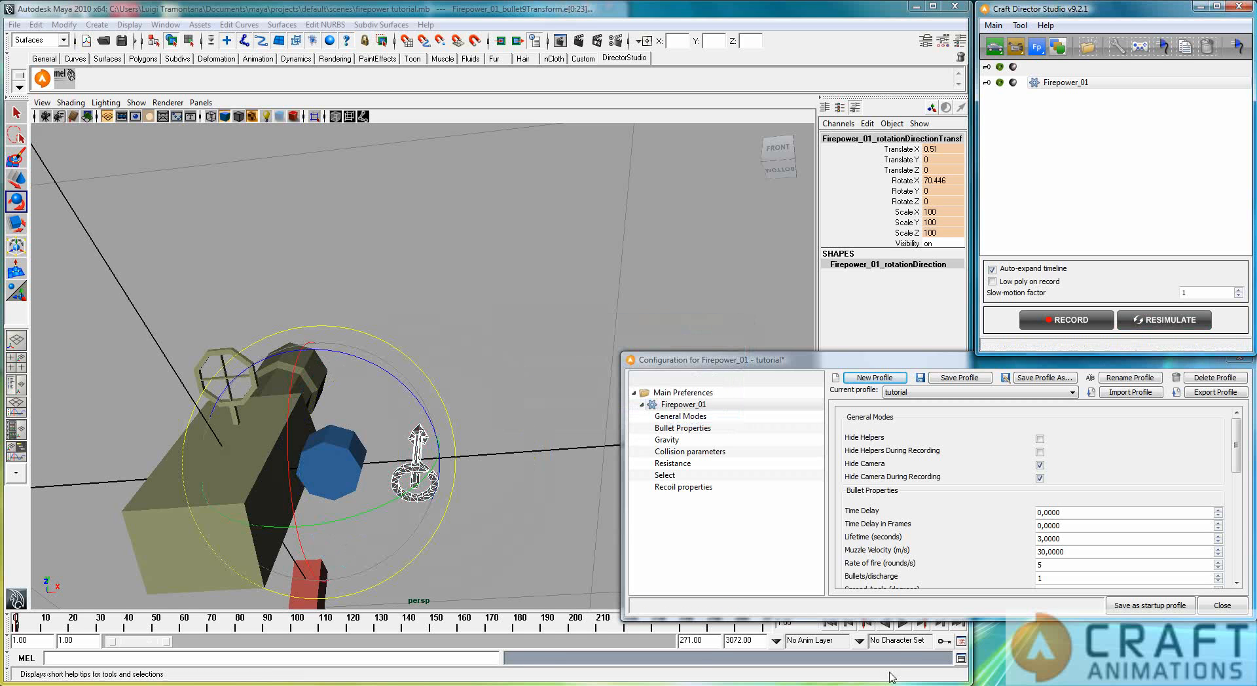
left_click(905, 625)
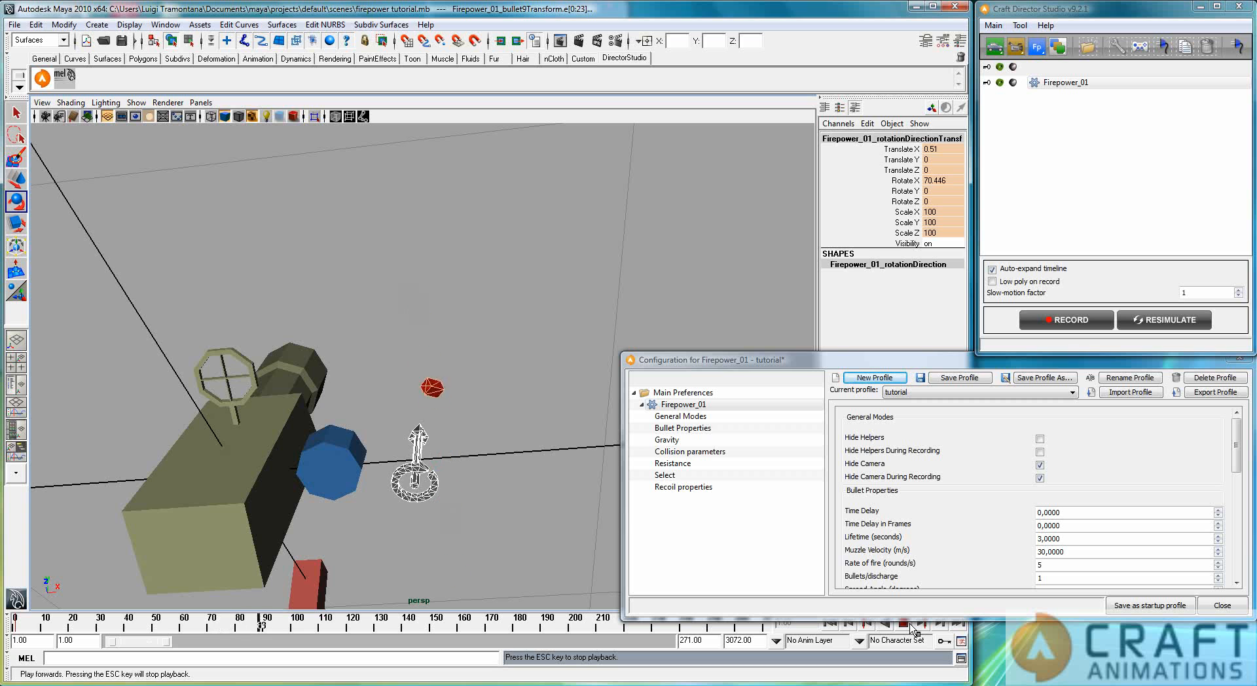
left_click(904, 625)
left_click(836, 624)
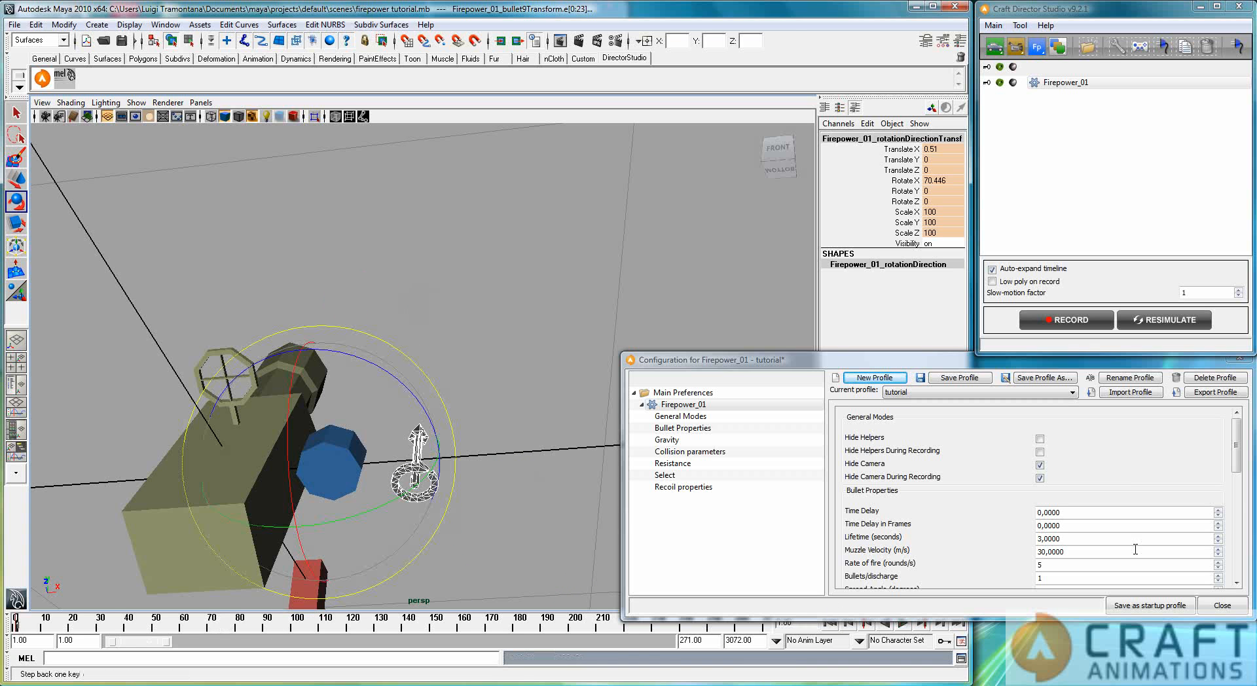
Step: Set Randomize Rotation Speed to 30, resimulate, and play the animation to check the bullets' spin
left_click_drag(1237, 452, 1236, 521)
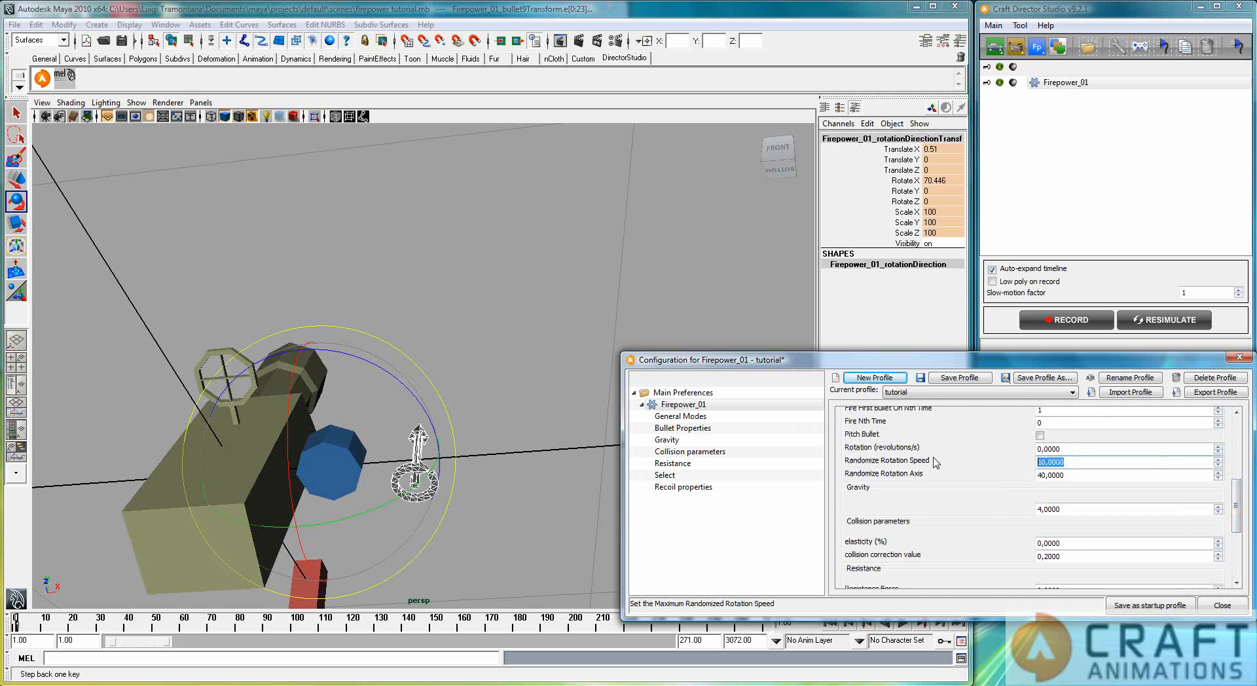
type("30")
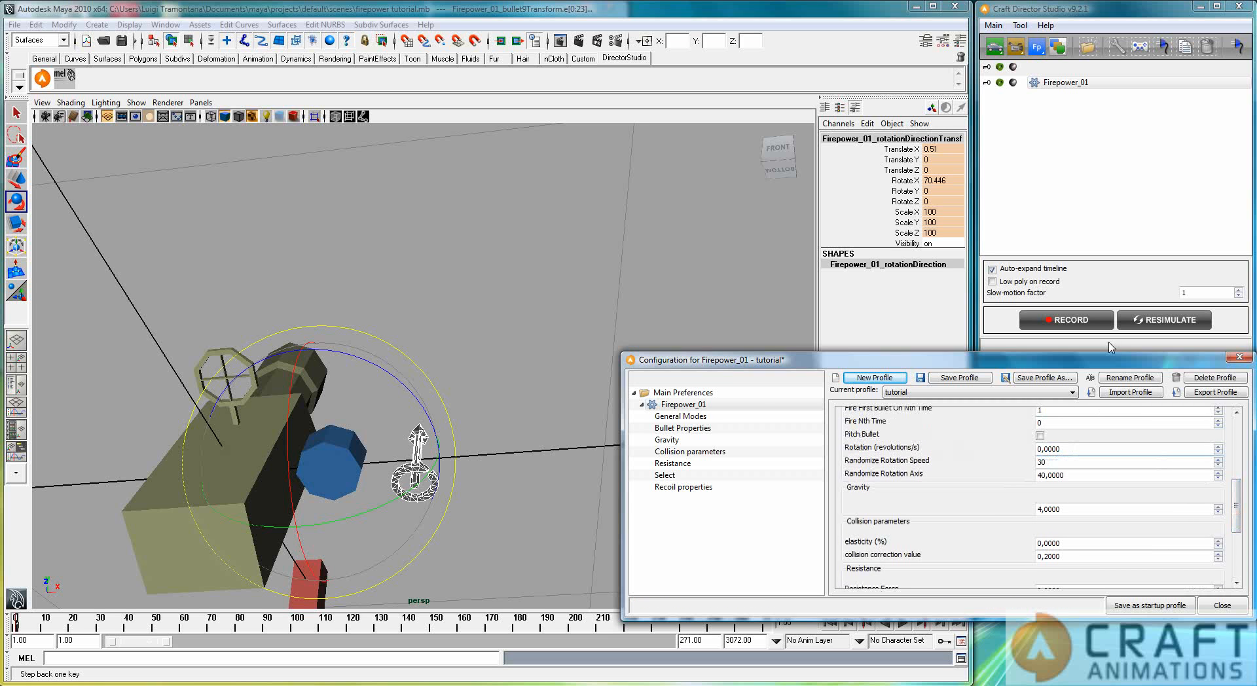
left_click(1147, 321)
left_click(904, 624)
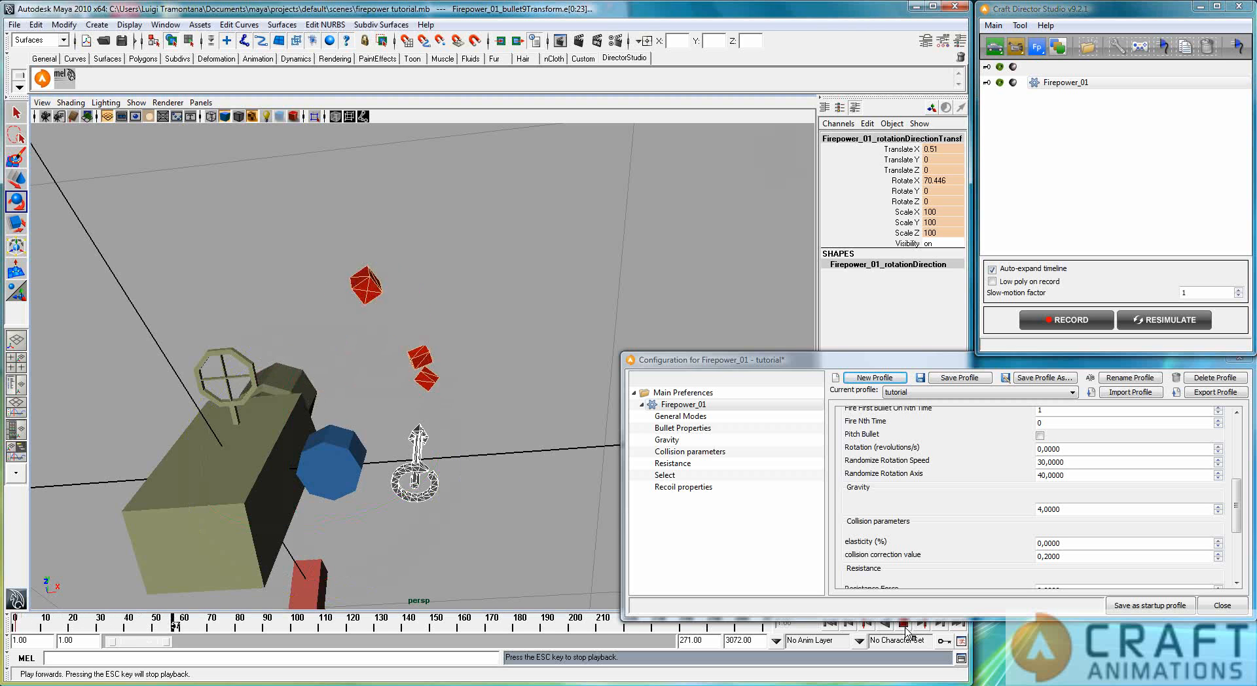
left_click(903, 623)
left_click(830, 624)
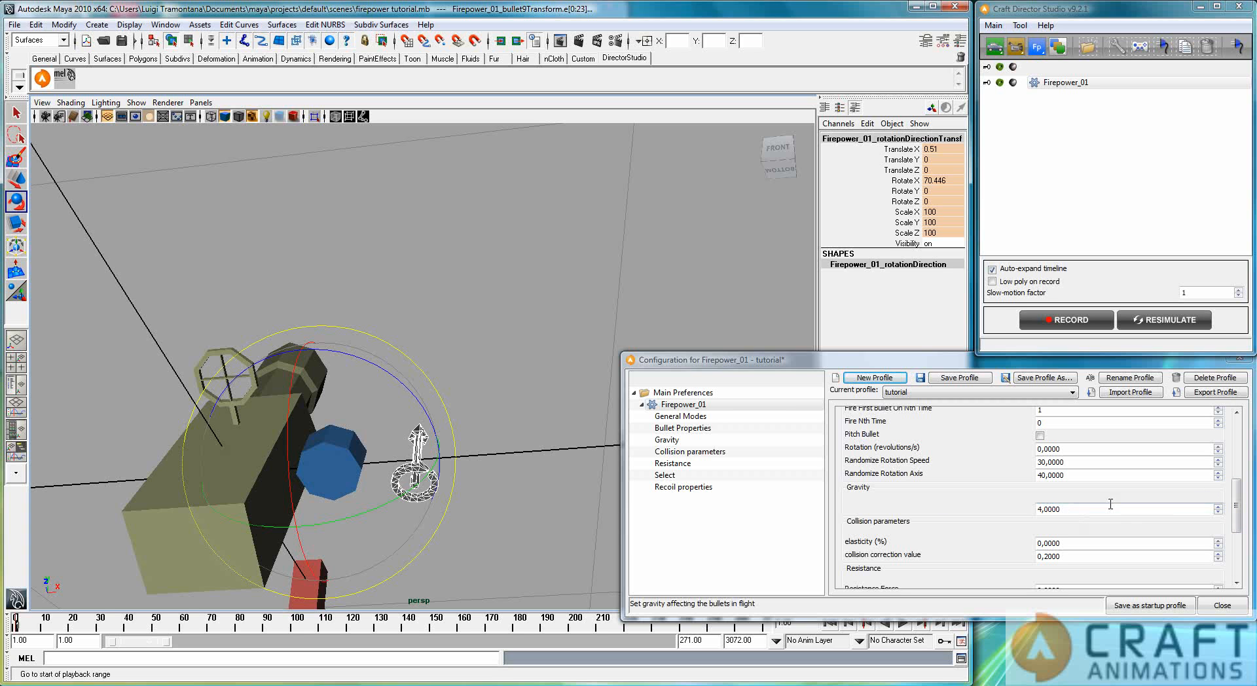
Step: Select the red gravity direction arrow beside the gun and set the bullets' Resistance Force to 0,02
left_click_drag(1237, 518, 1237, 540)
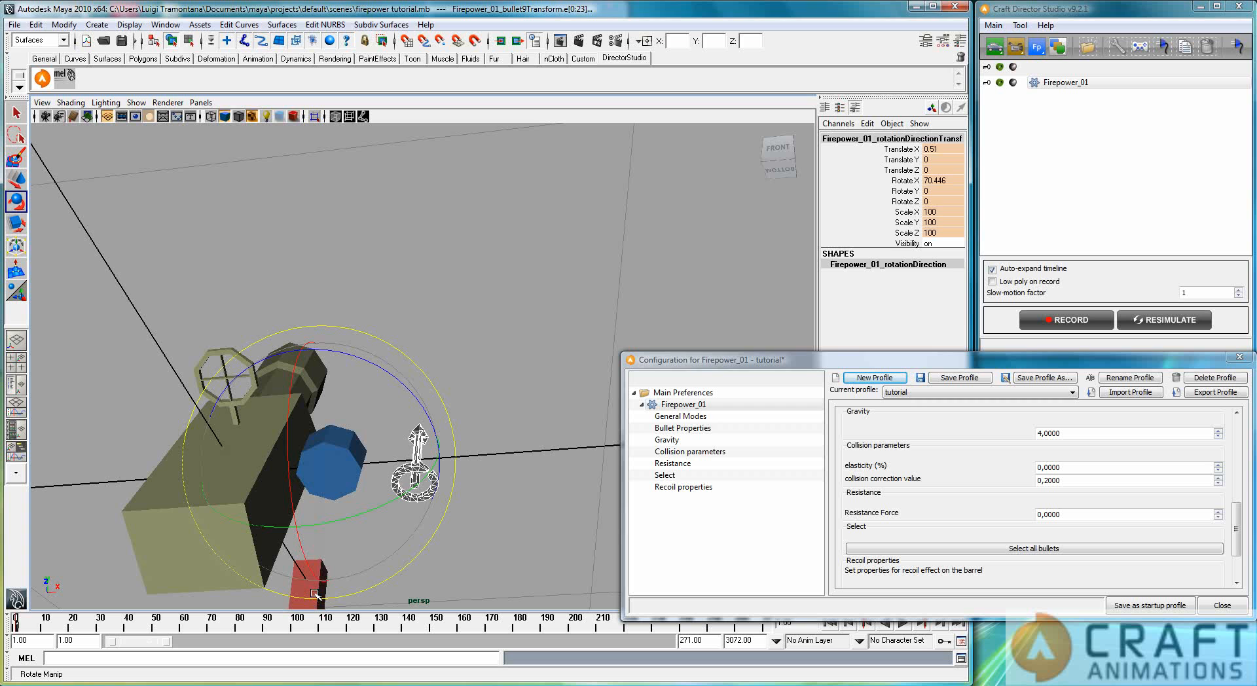
left_click(315, 595)
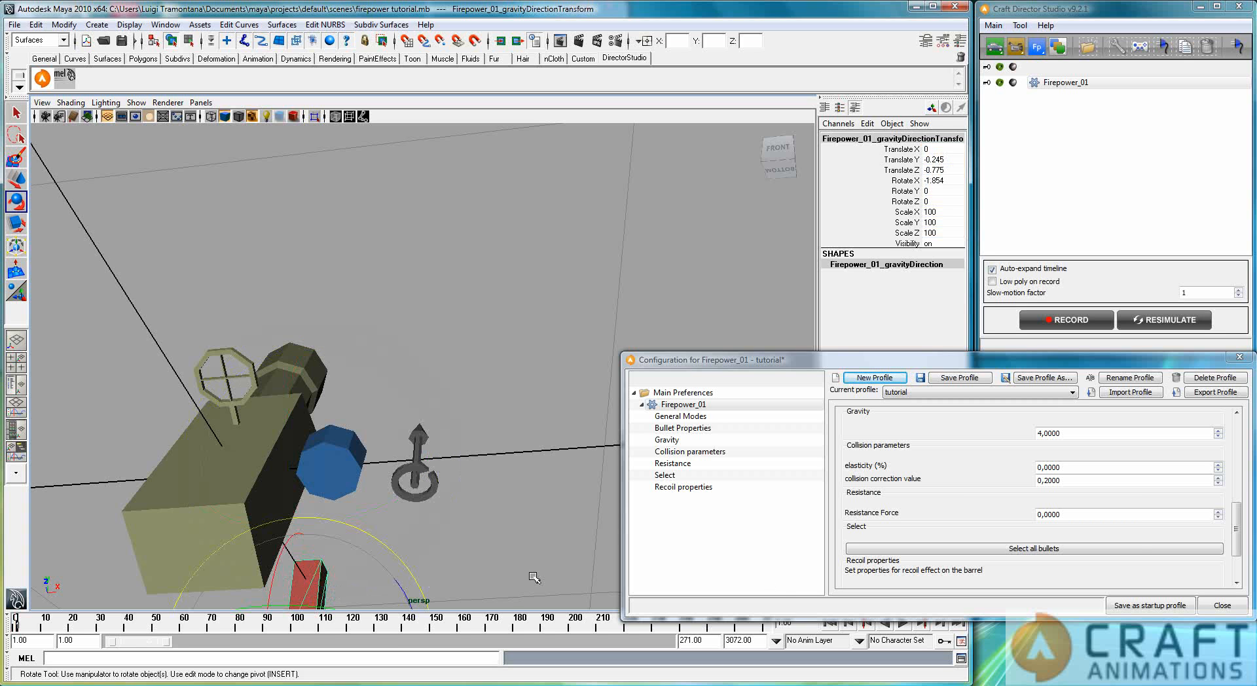
left_click_drag(1238, 517, 1239, 512)
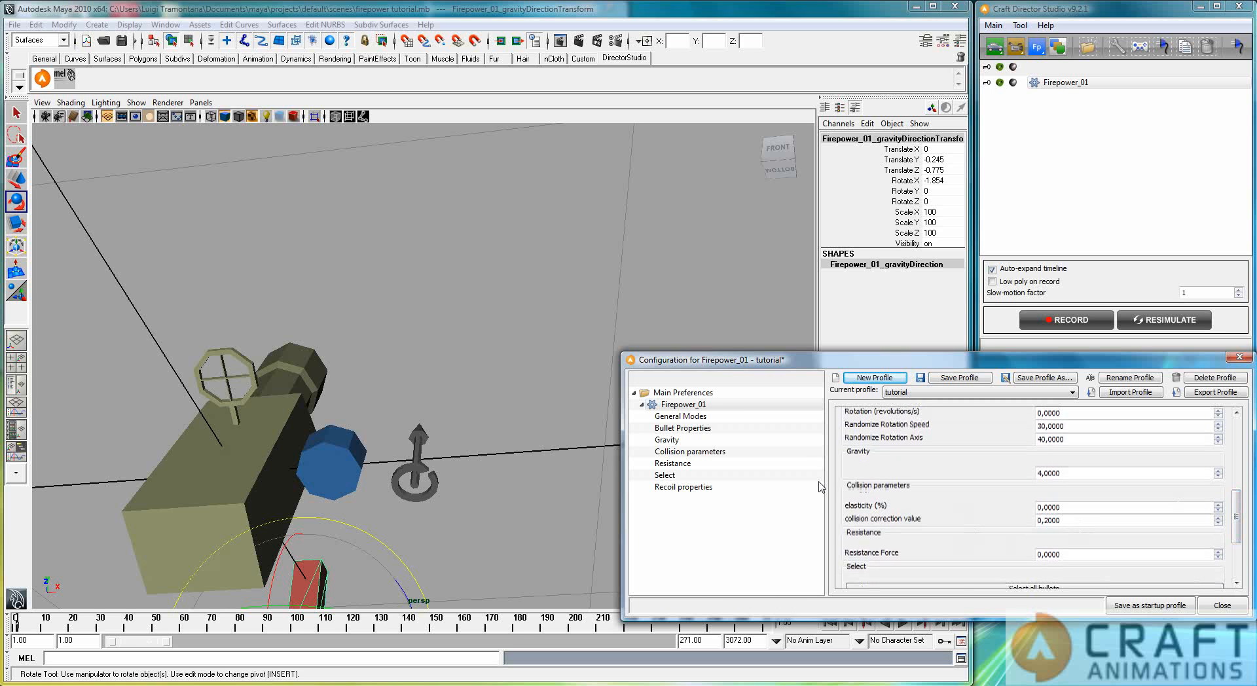
left_click_drag(1239, 517, 1241, 535)
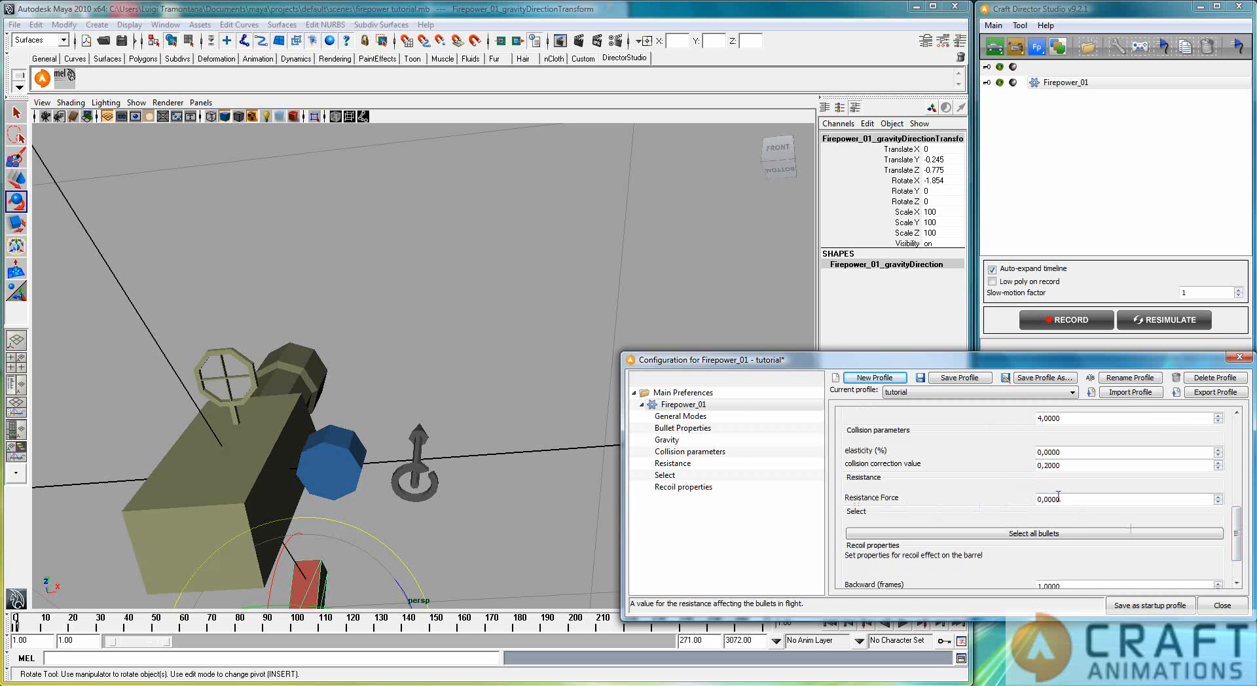
type("2")
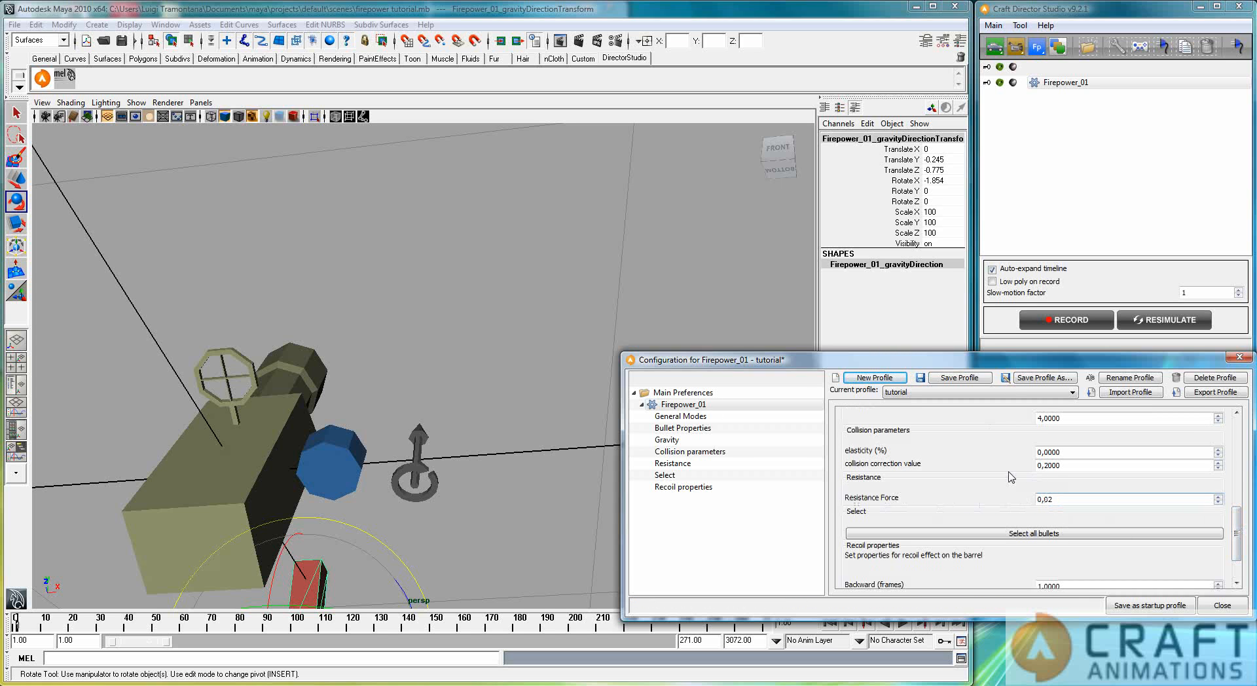
Step: View the bullets from the side at about frame 71, resimulate with the new resistance, and play the animation to compare their paths
left_click(145, 637)
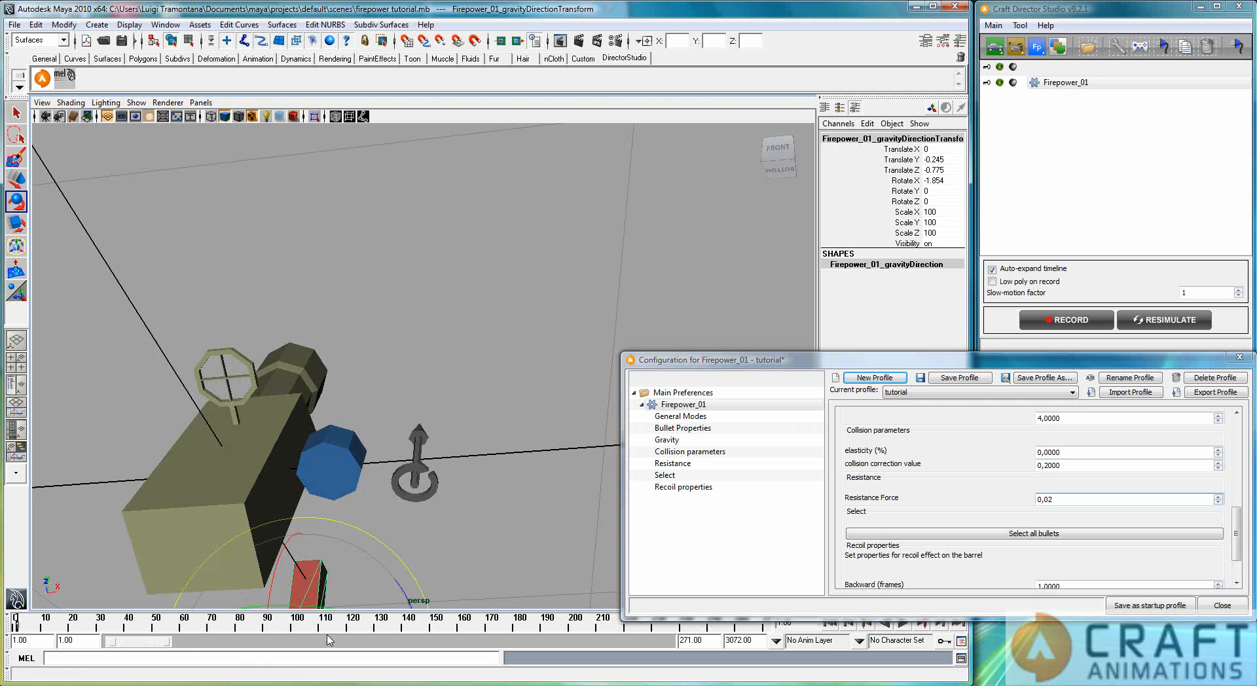
left_click_drag(112, 627, 212, 624)
left_click_drag(176, 398, 320, 457, "alt")
scroll(310, 436, "down", 4)
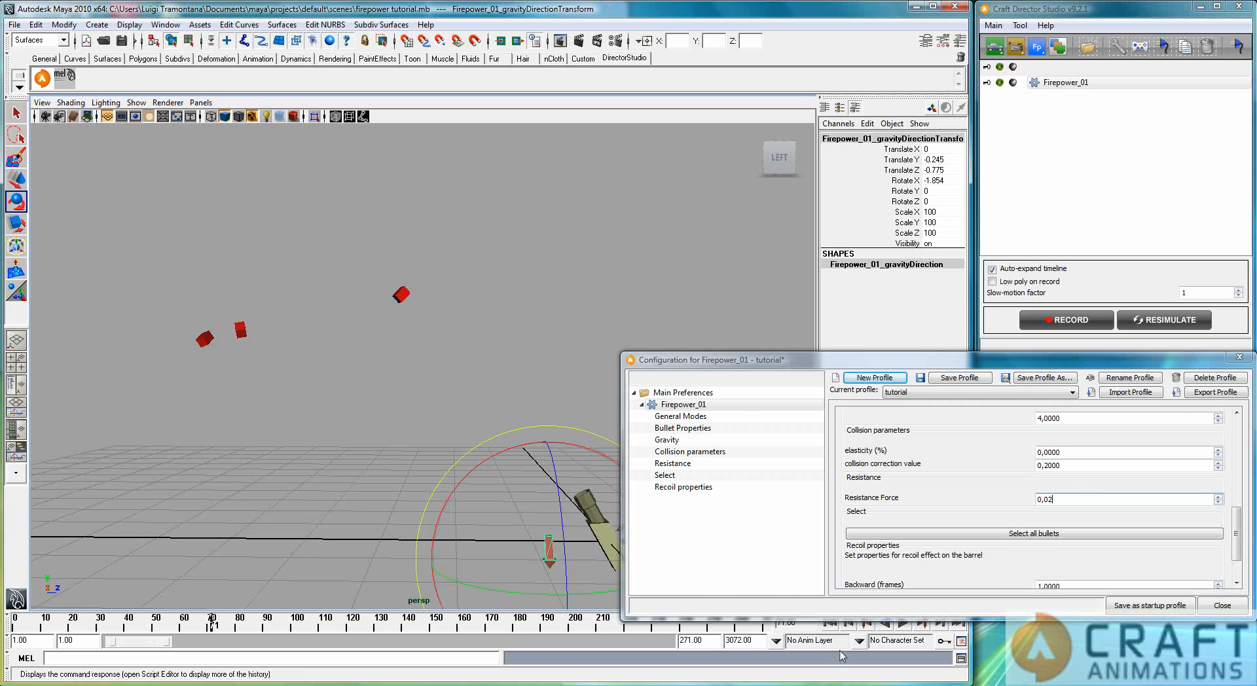
left_click(846, 626)
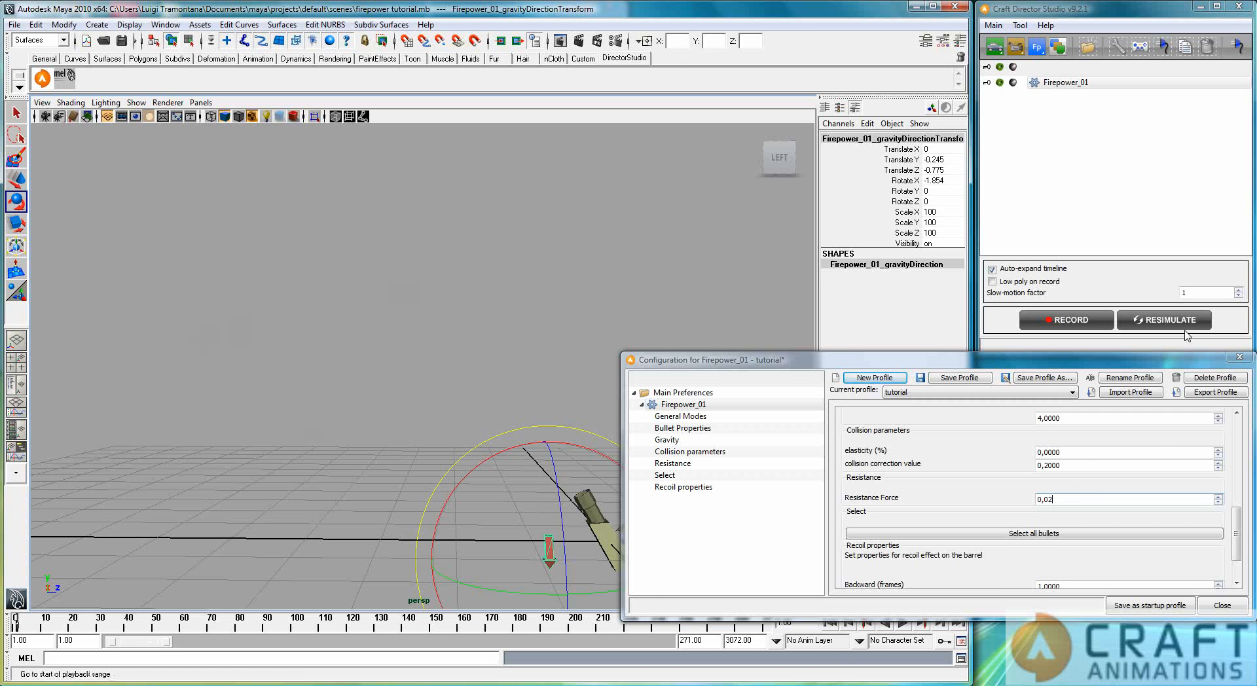
left_click(902, 626)
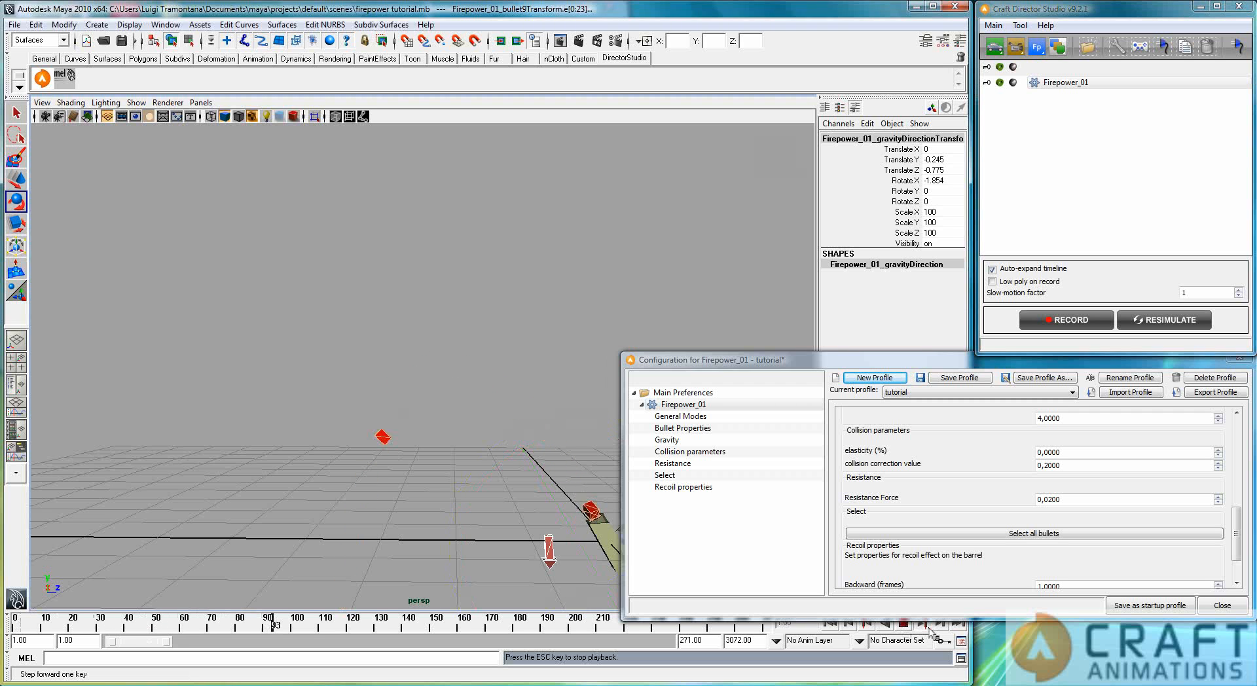
left_click(830, 624)
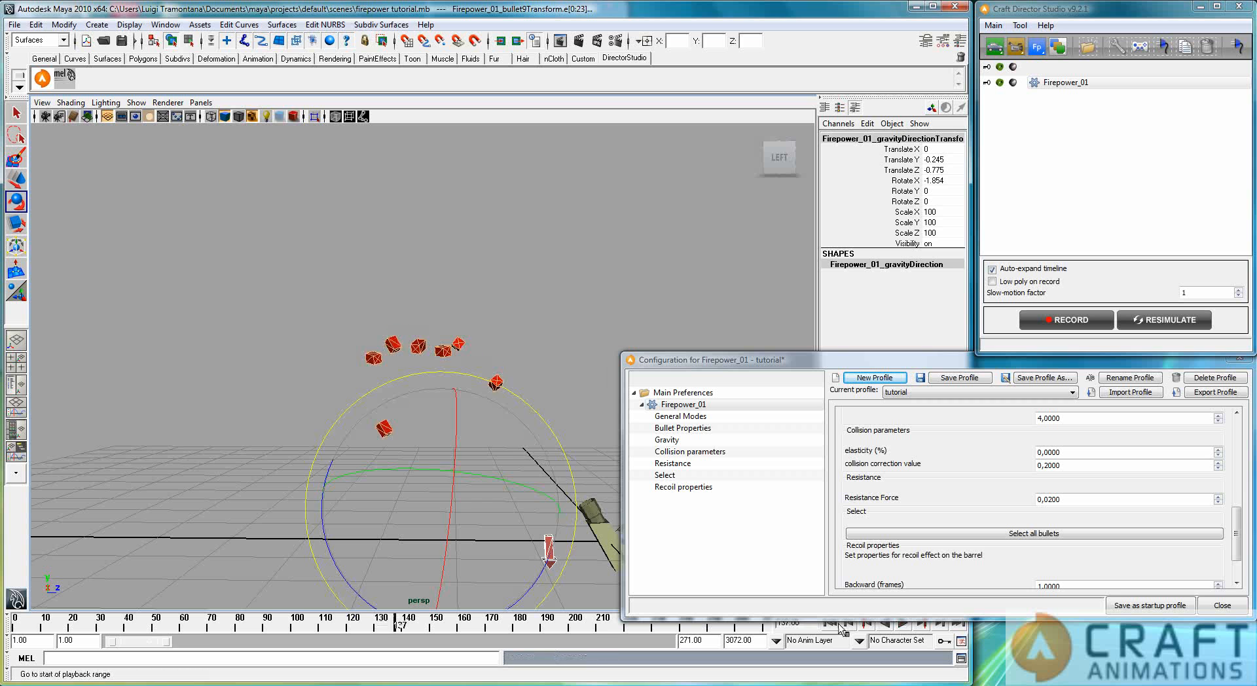
Step: Show the Recoil properties and select the gun's barrel in a close side view
scroll(1240, 504, "down", 3)
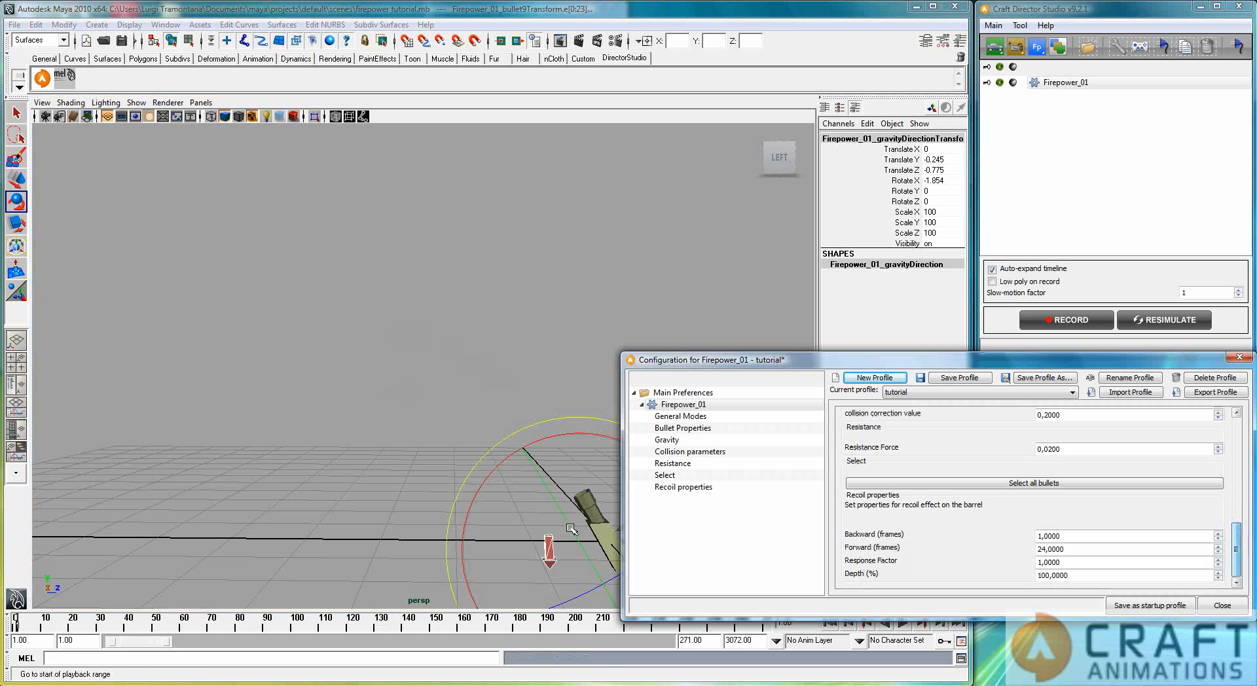
middle_click_drag(567, 525, 428, 332, "alt")
scroll(483, 462, "up", 5)
scroll(437, 437, "up", 1)
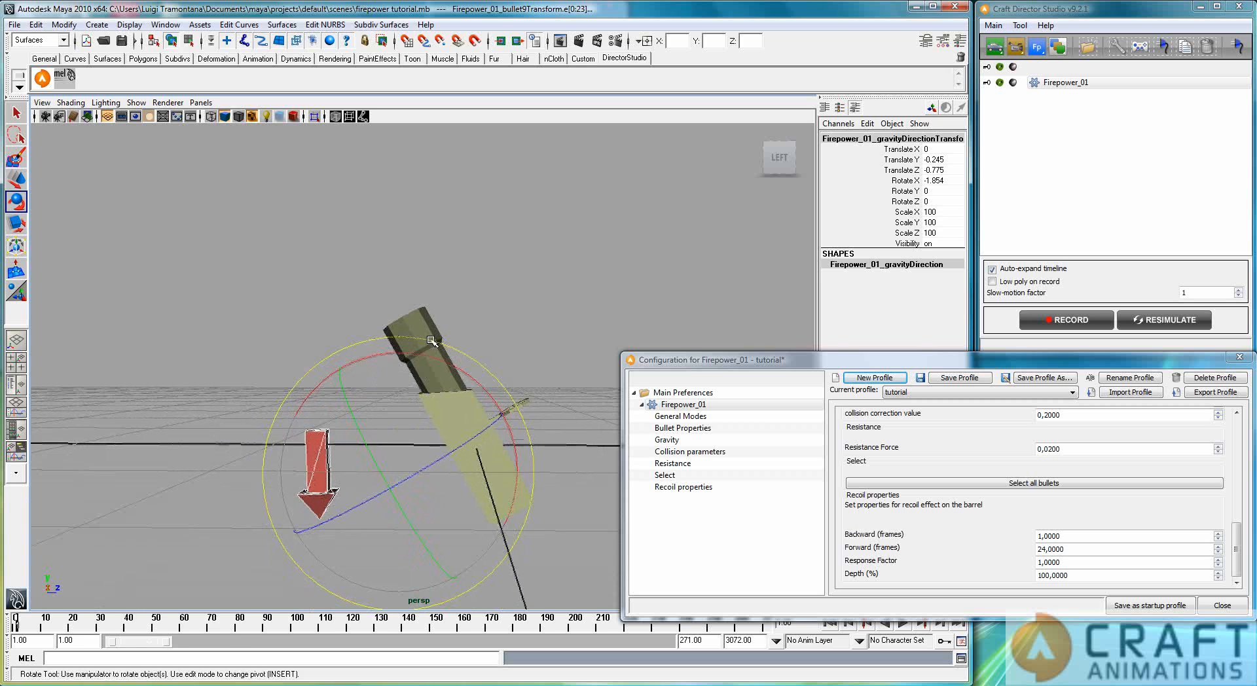
left_click(429, 333)
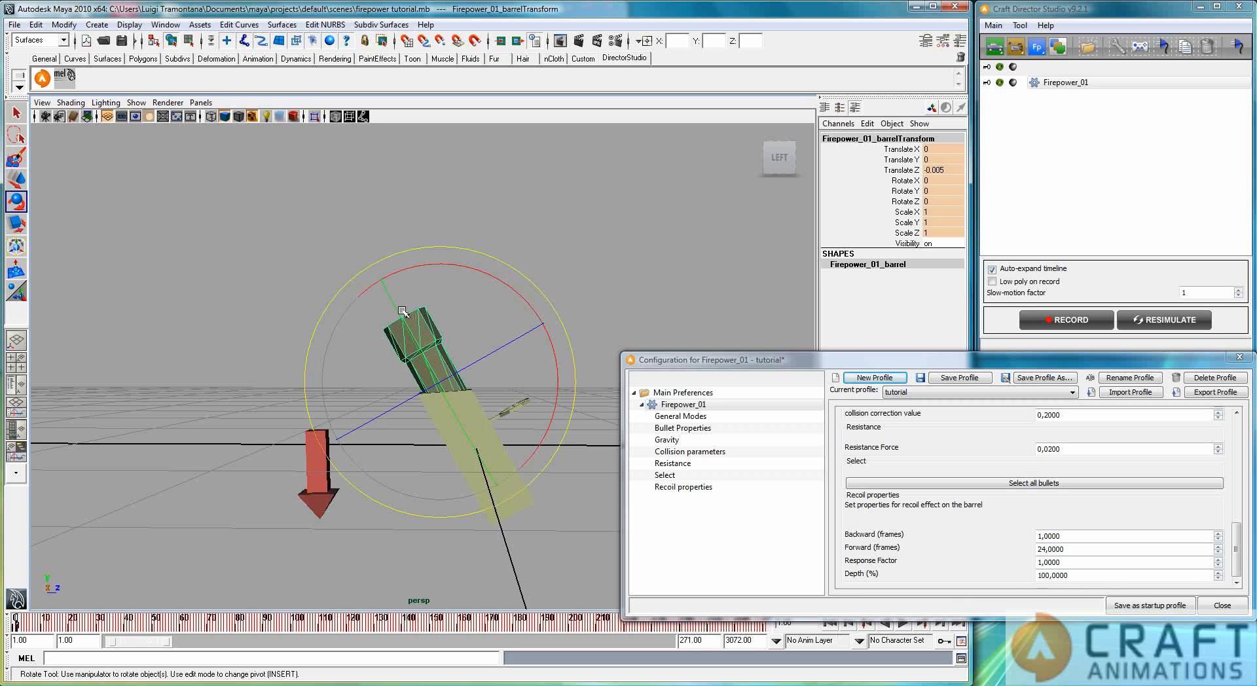
Step: Play the animation from the start to examine the barrel's recoil with the current Backward and Forward frame settings
double_click(1062, 535)
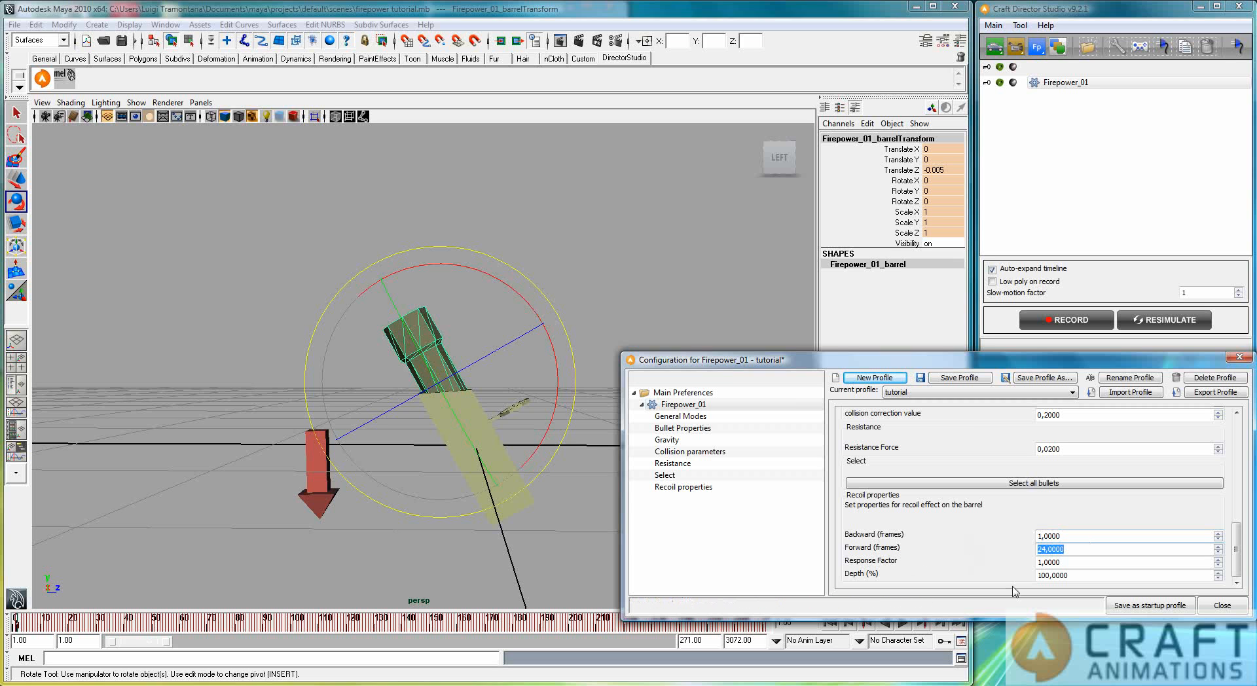
left_click(903, 625)
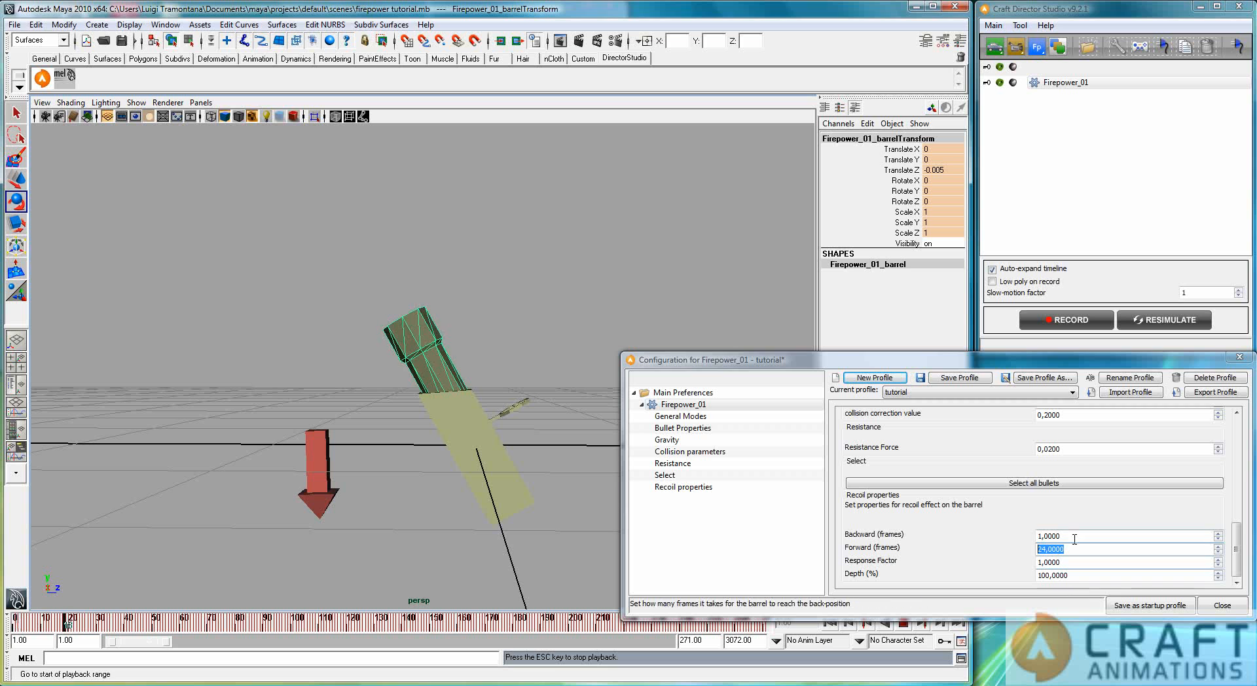
left_click(904, 625)
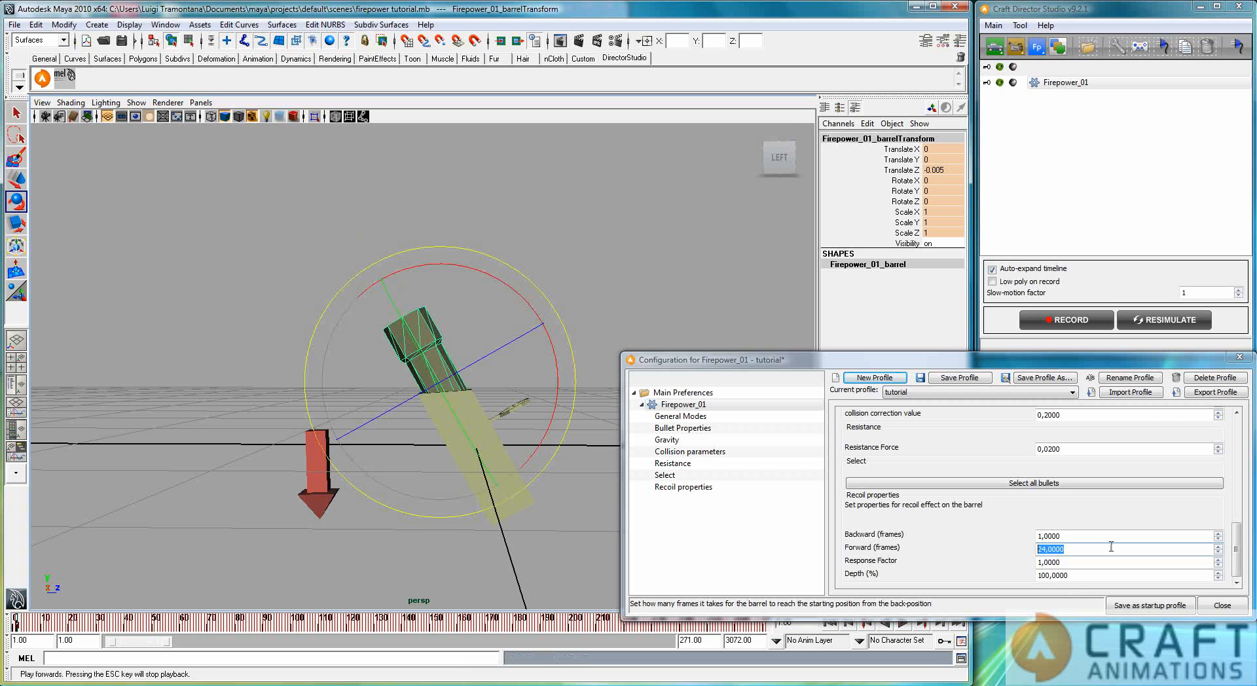
Step: Set the barrel recoil's Forward frames to 1 and its Depth to 40%
left_click_drag(1076, 533, 950, 530)
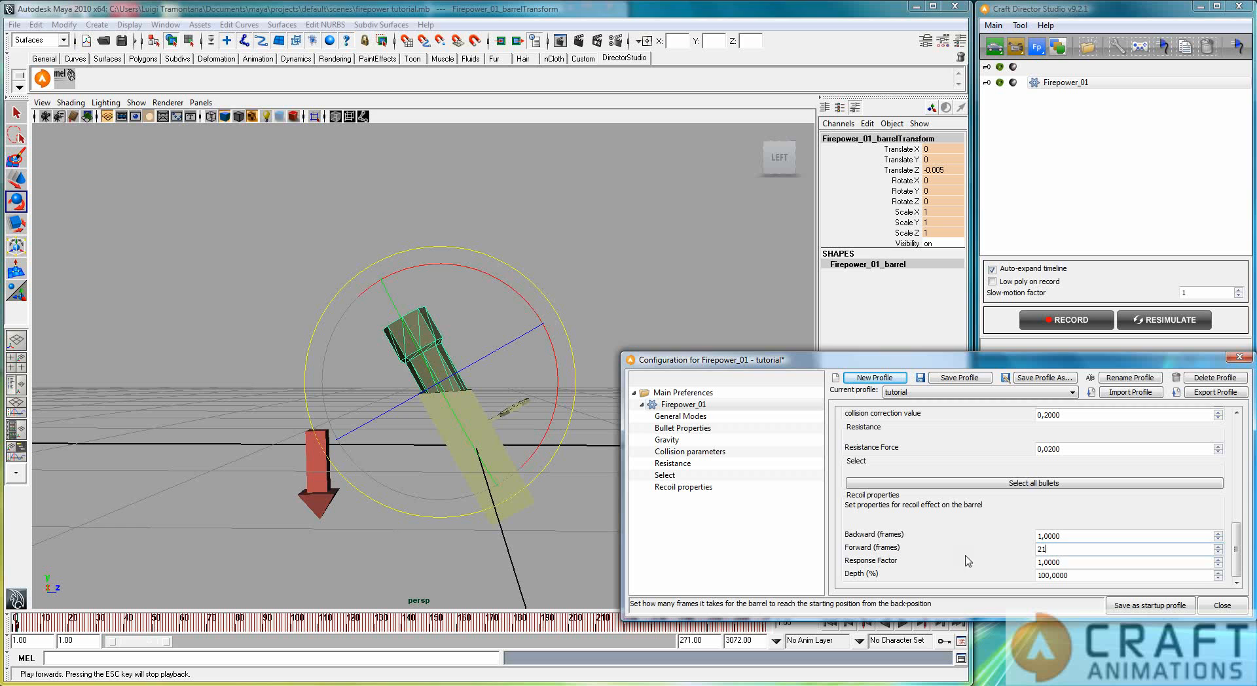
type("1")
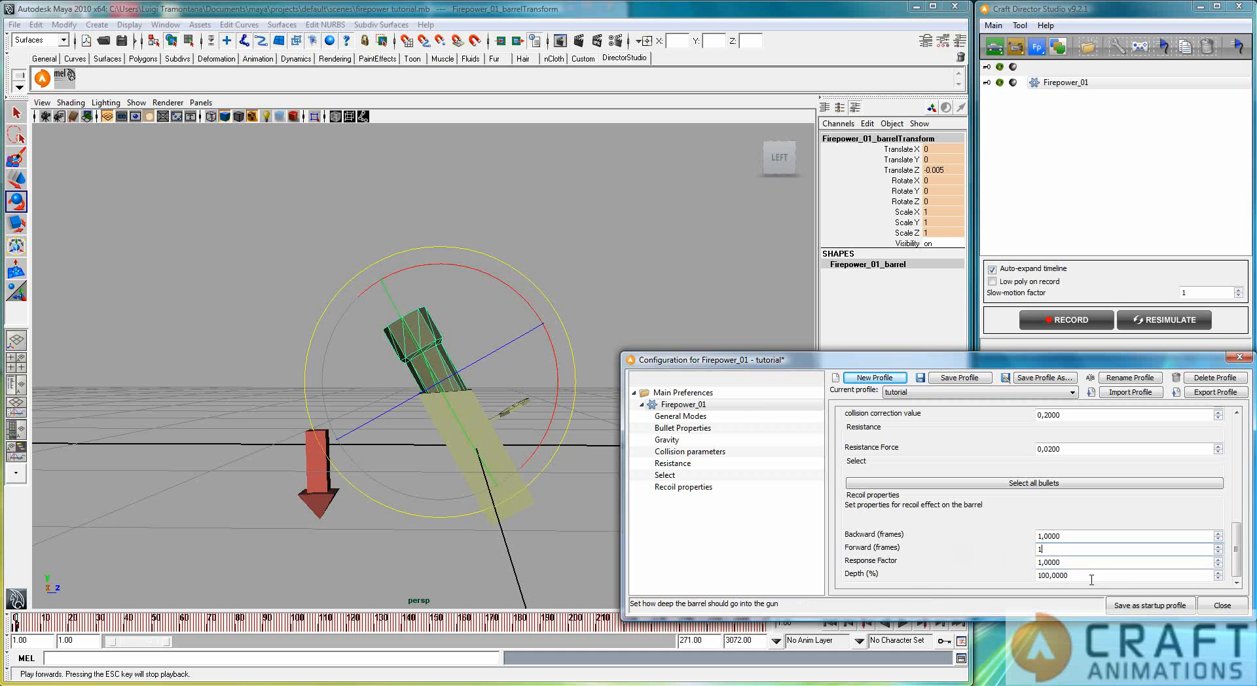
left_click(1074, 550)
Step: Resimulate with the changed recoil settings, play the animation to check the barrel's motion, and return to the first frame
left_click(1158, 323)
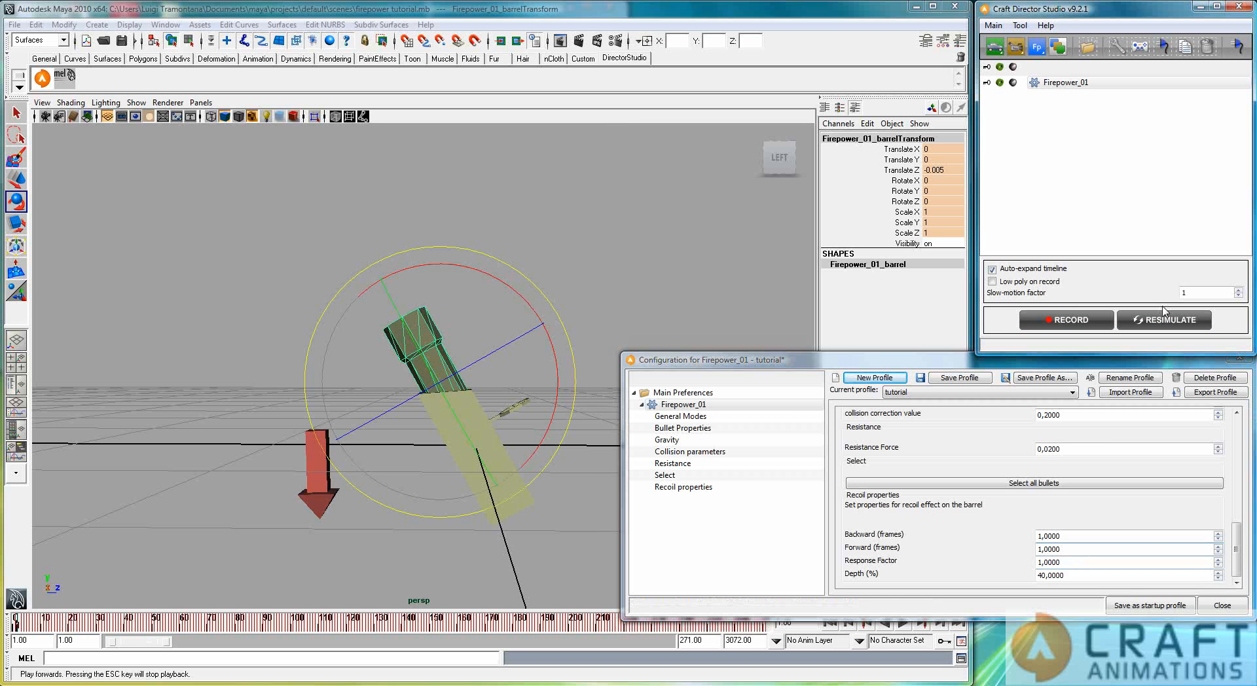
left_click(1159, 321)
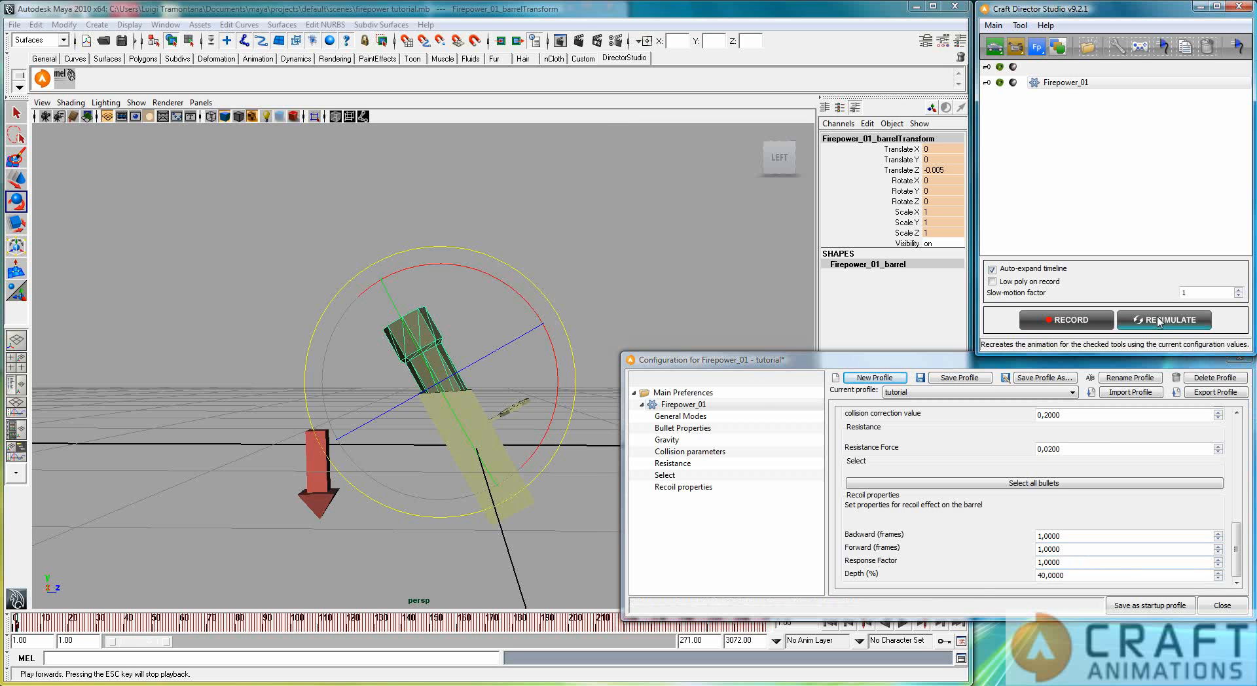
left_click(901, 625)
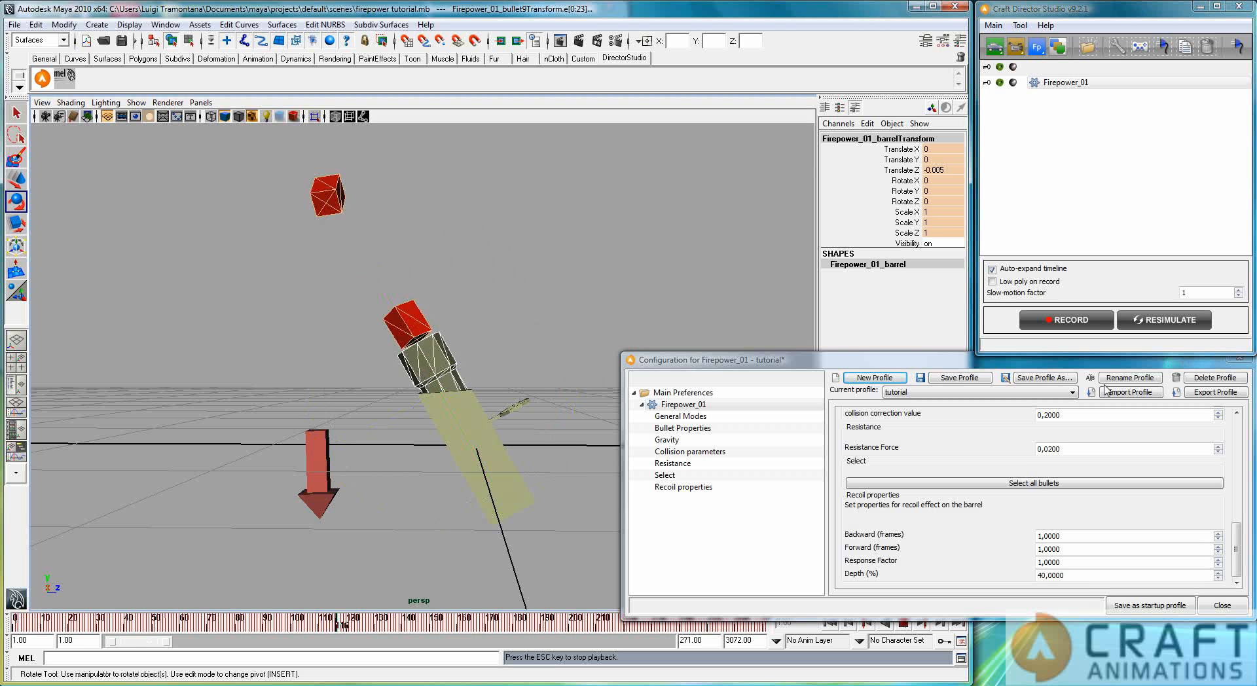
left_click(902, 619)
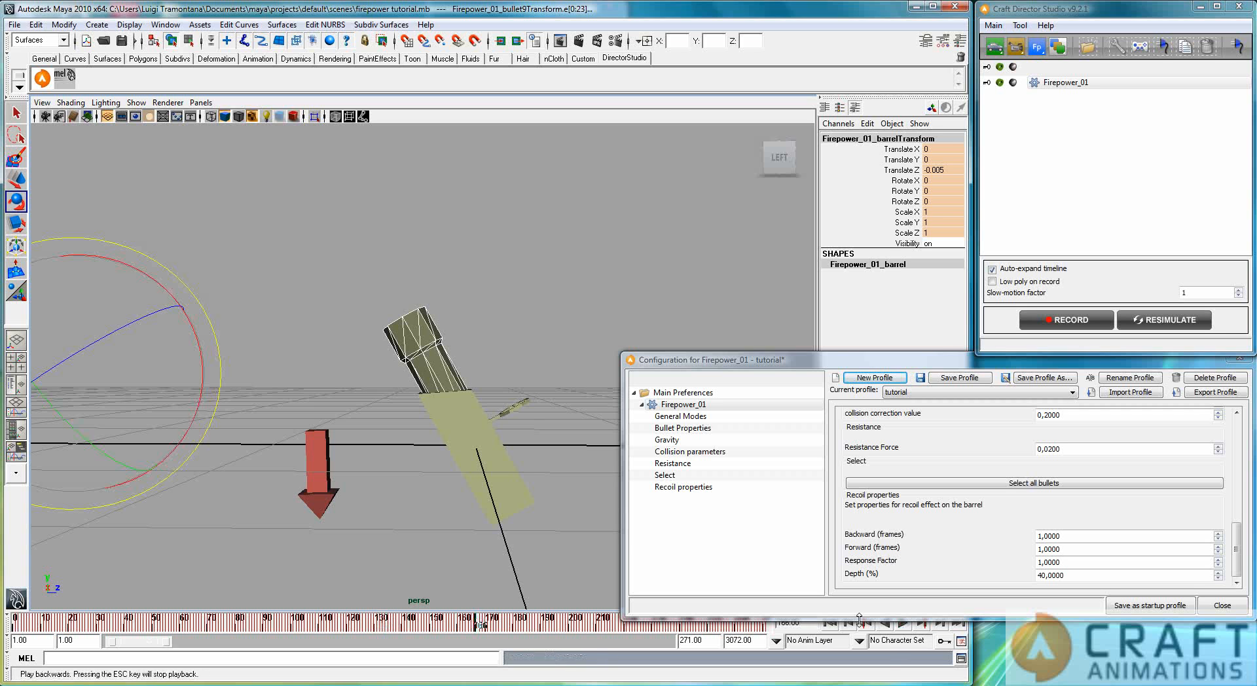
left_click(833, 627)
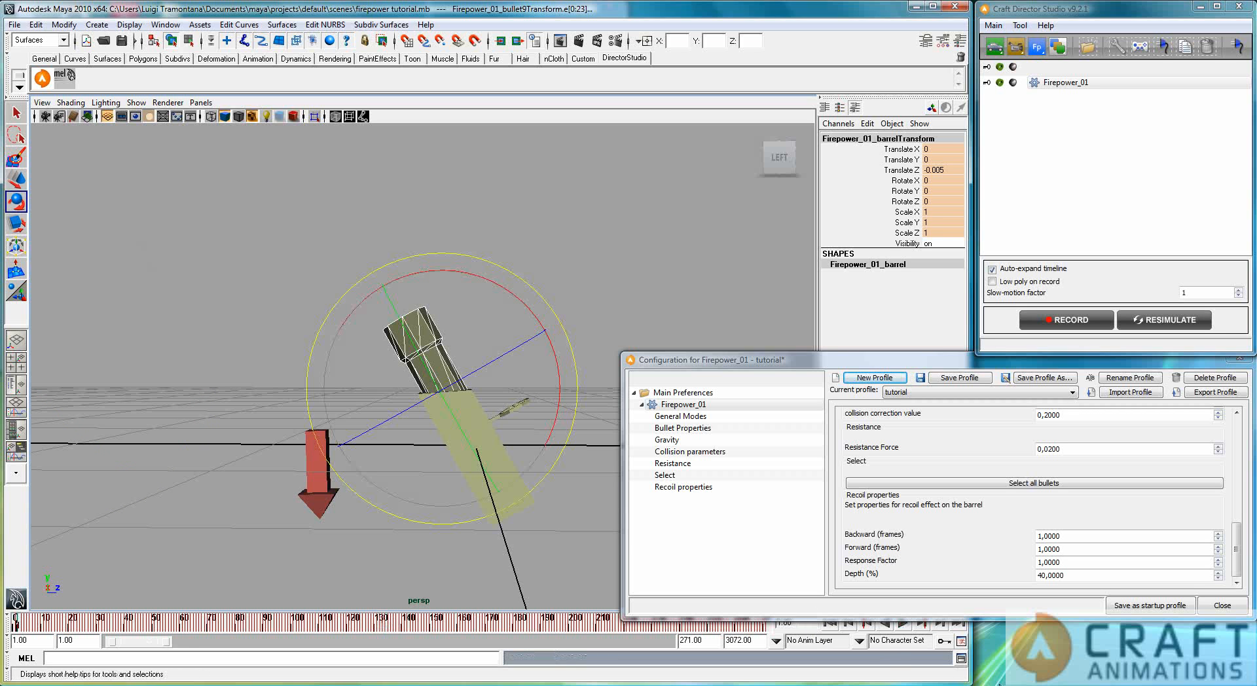